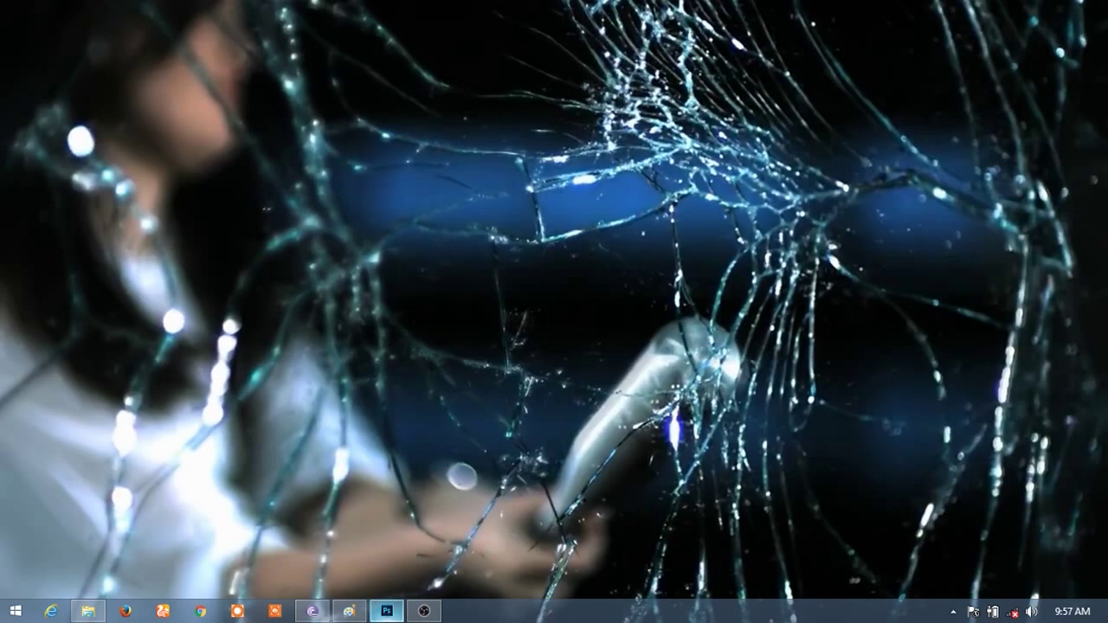
# Step: Close the untitled cracked-glass image in Photoshop without saving it
pyautogui.click(387, 611)
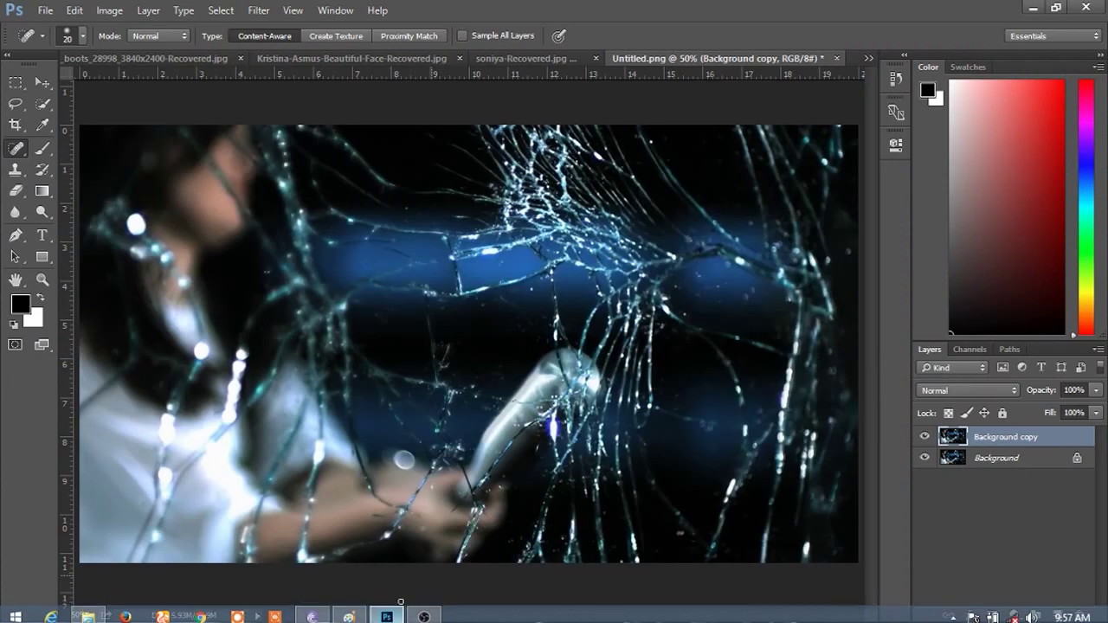
pyautogui.click(836, 58)
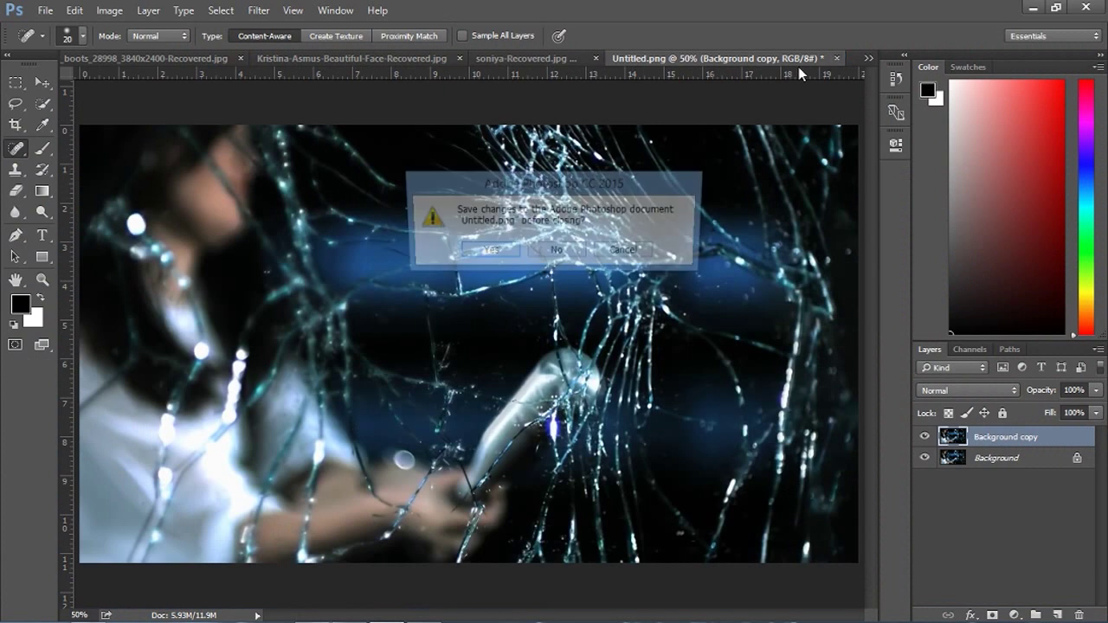
pyautogui.click(571, 254)
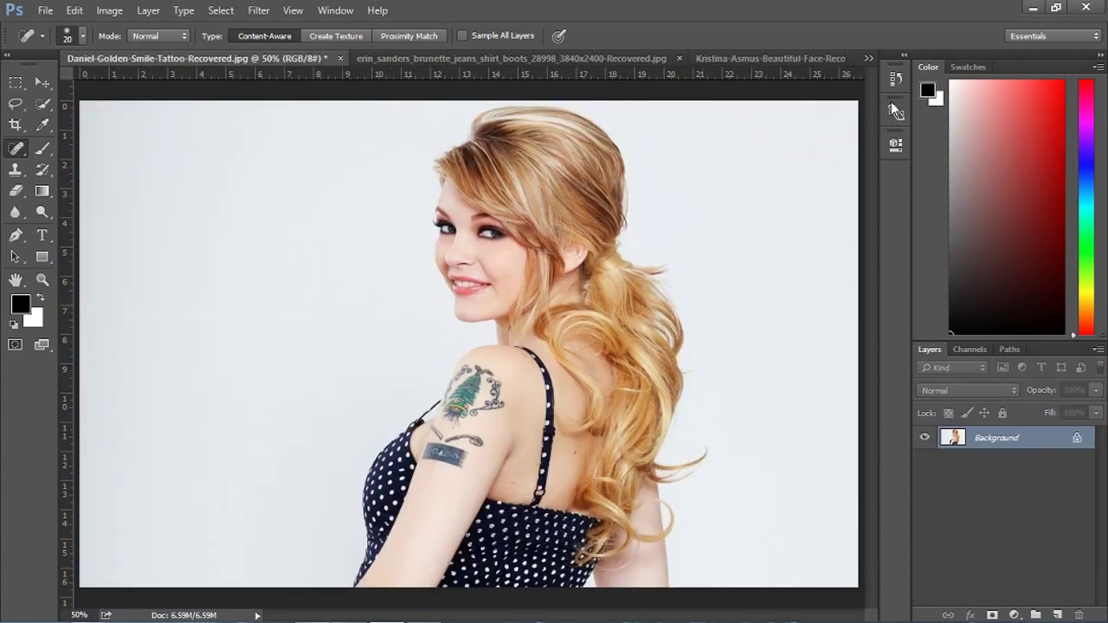
# Step: Switch to soniya-Recovered.jpg, the portrait of the woman in the yellow-and-red scarf
pyautogui.click(796, 56)
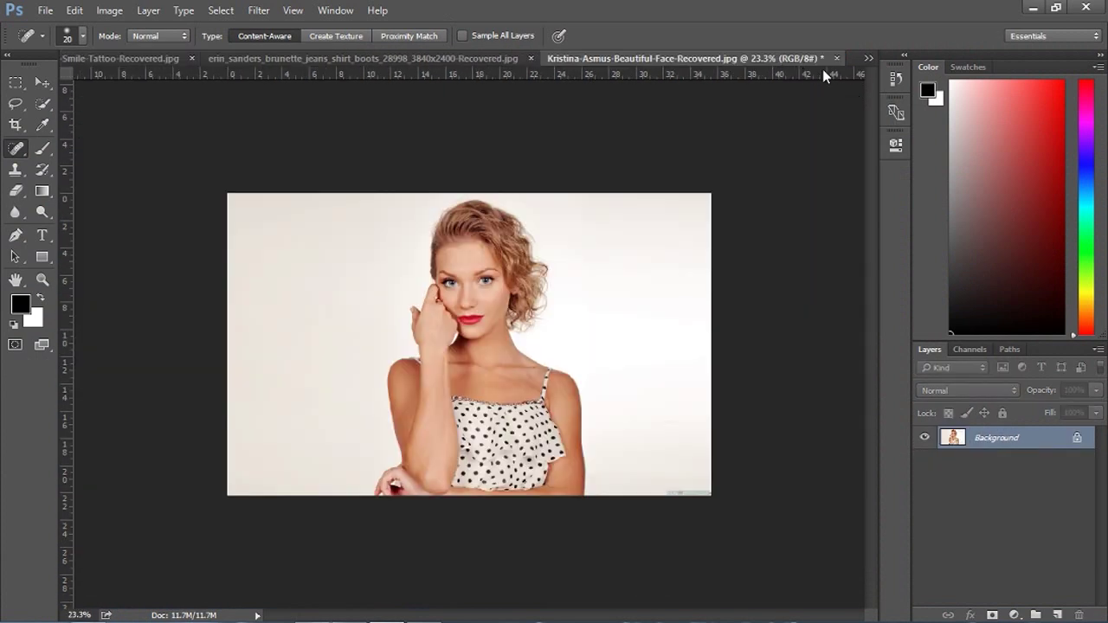
pyautogui.click(868, 58)
pyautogui.click(563, 119)
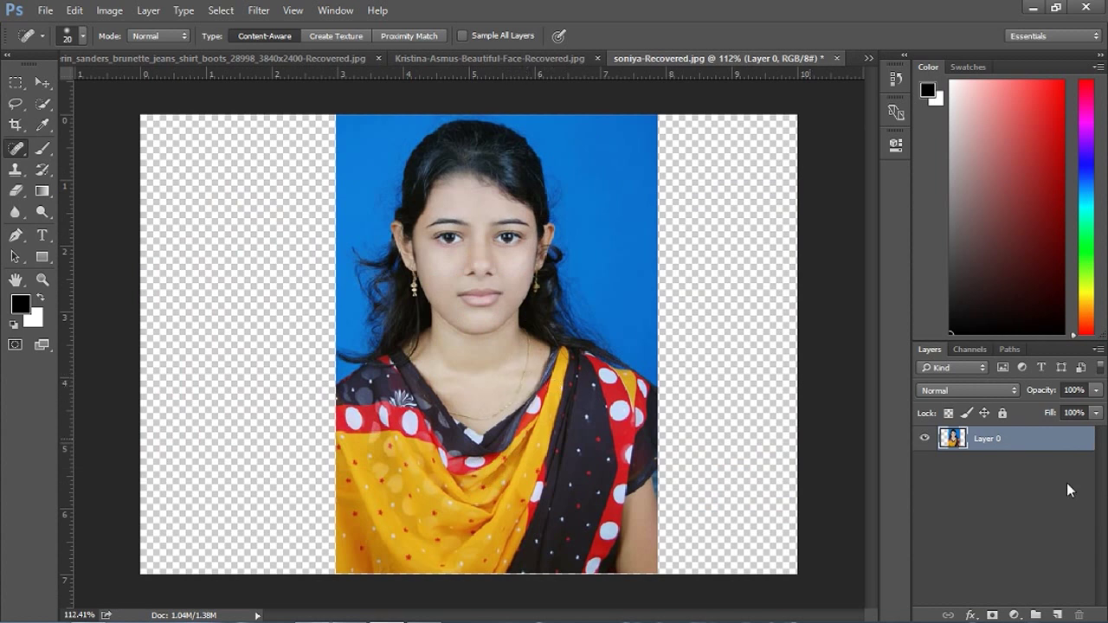
# Step: Duplicate Layer 0 and set up the Spot Healing Brush at 8 px
pyautogui.moveTo(1056, 450); pyautogui.dragTo(1057, 614)
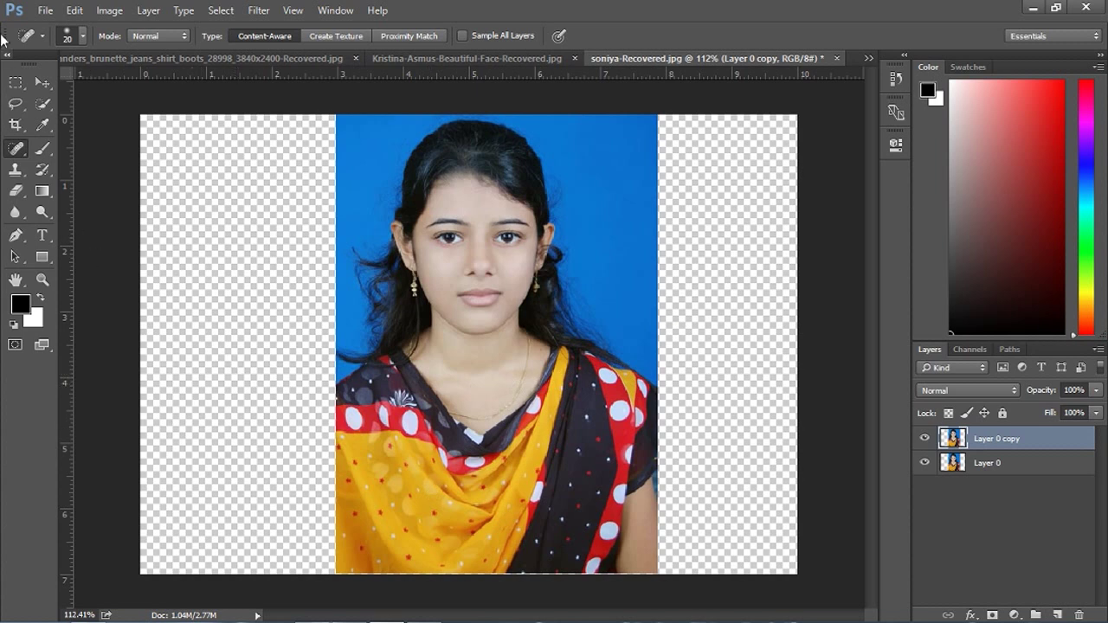
pyautogui.click(16, 148)
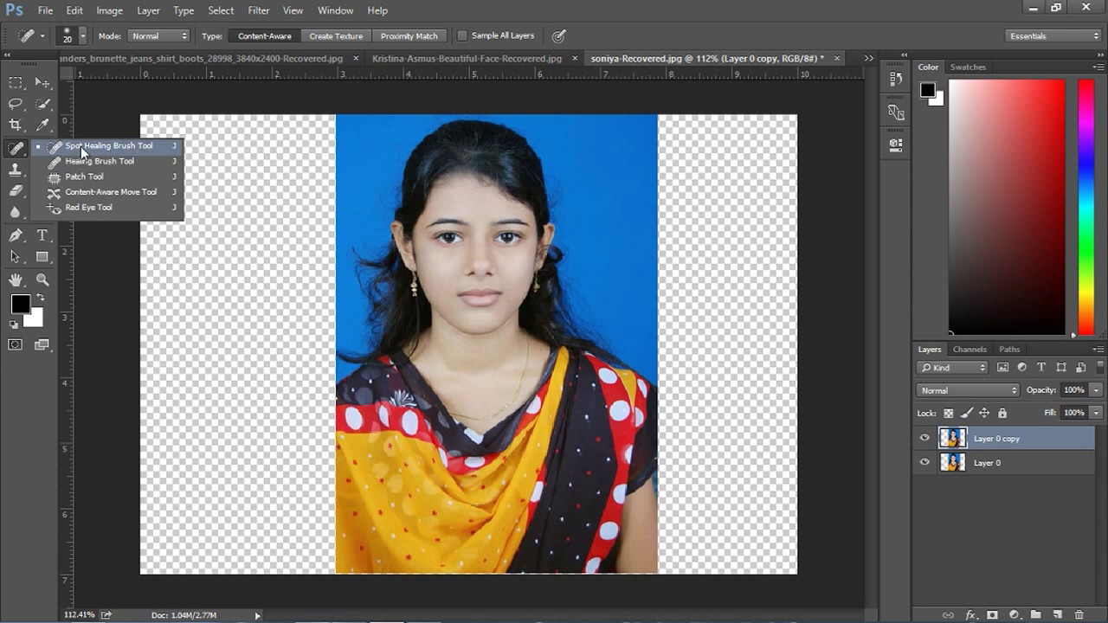
pyautogui.click(132, 146)
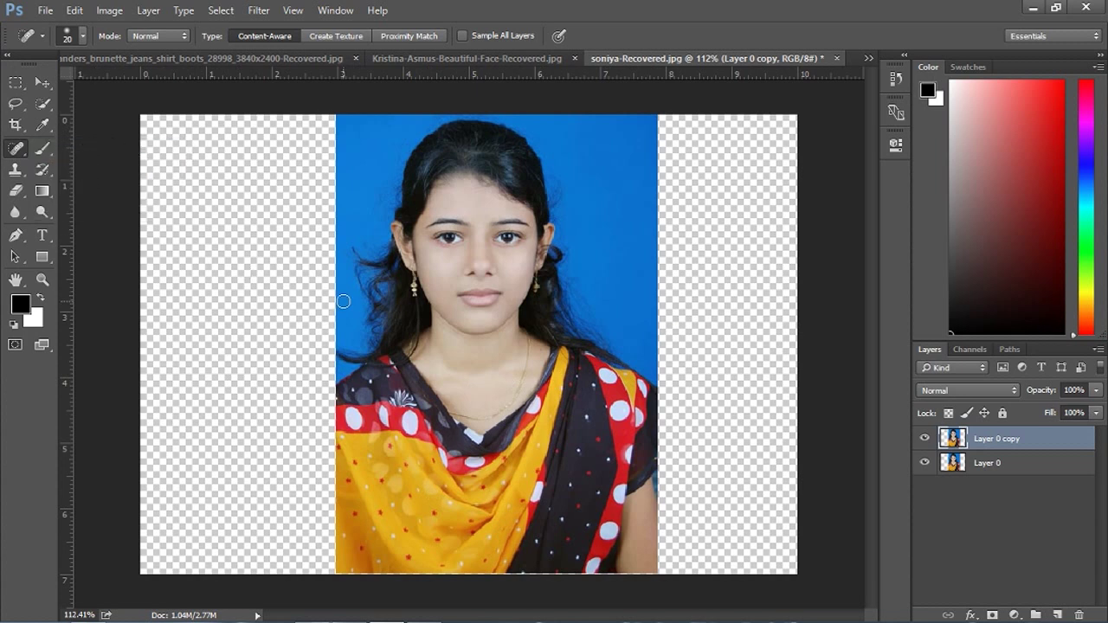
pyautogui.scroll(6, 533, 412)
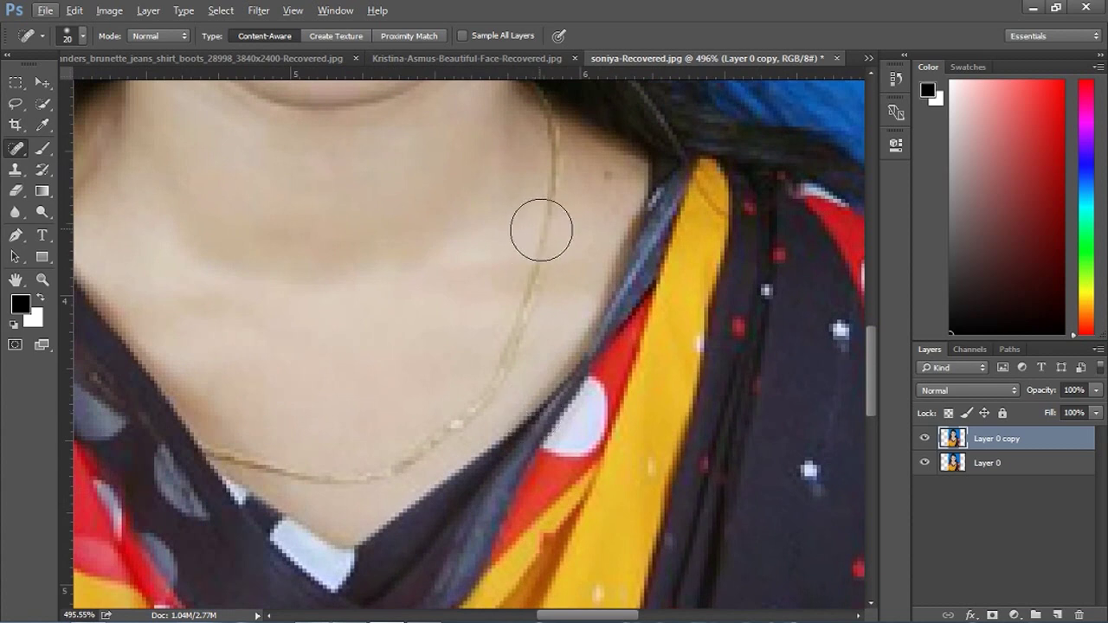
pyautogui.scroll(1, 539, 227)
pyautogui.click(84, 38)
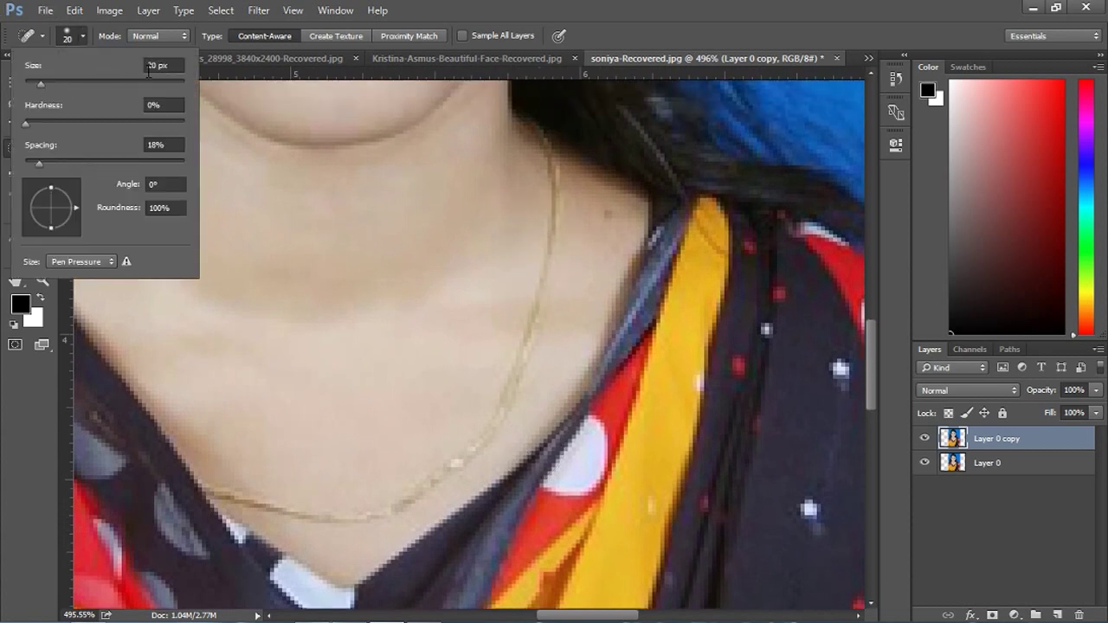
pyautogui.moveTo(41, 85); pyautogui.dragTo(36, 85)
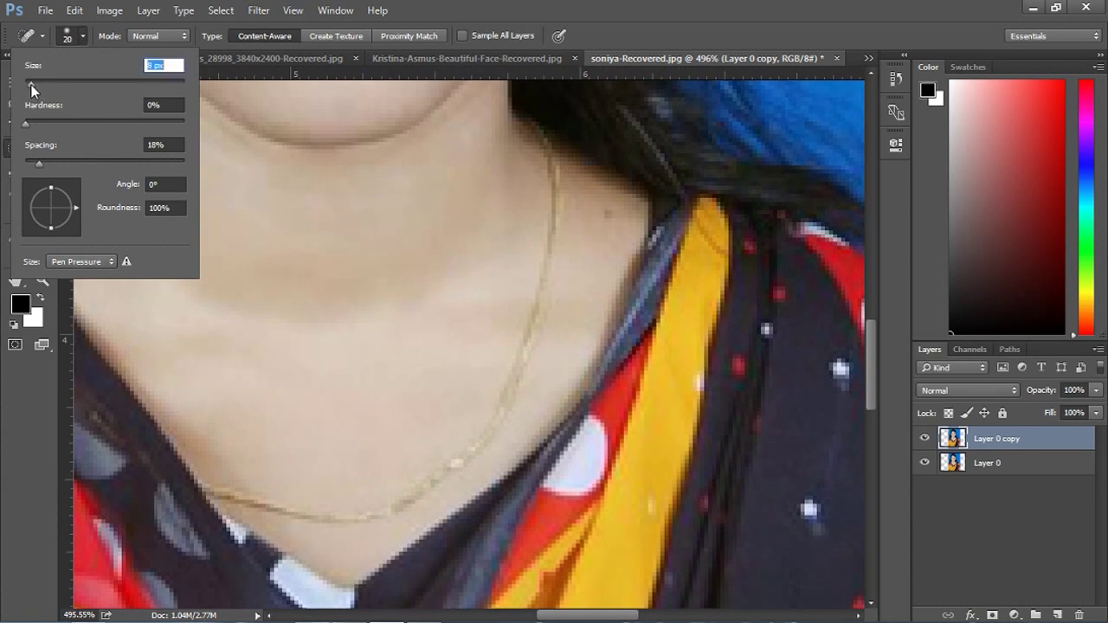
pyautogui.moveTo(31, 89); pyautogui.dragTo(31, 89)
pyautogui.click(554, 178)
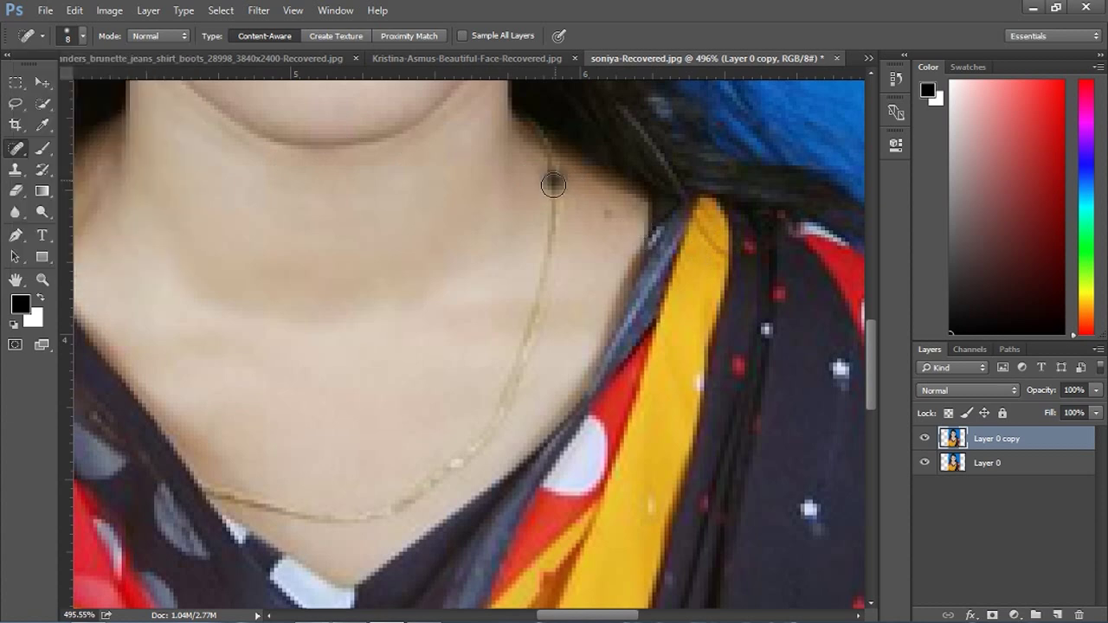
# Step: Paint along the thin gold necklace on the copy to heal it away
pyautogui.moveTo(559, 178)
pyautogui.mouseDown()
pyautogui.moveTo(533, 327)
pyautogui.moveTo(477, 444)
pyautogui.moveTo(403, 498)
pyautogui.moveTo(297, 511)
pyautogui.mouseUp()
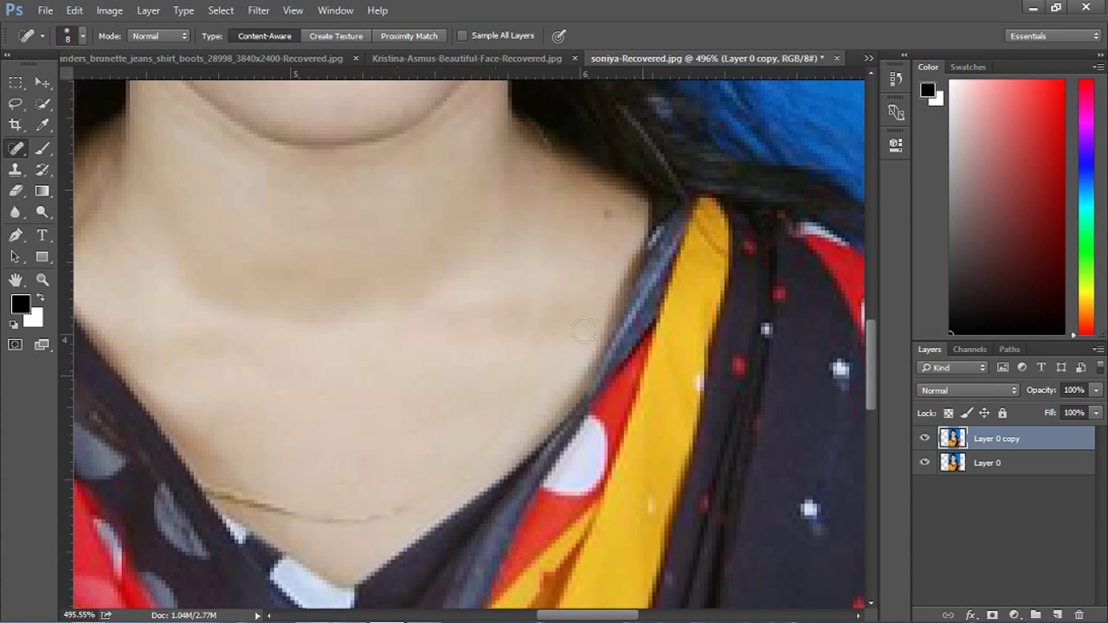
pyautogui.moveTo(564, 258); pyautogui.dragTo(480, 467)
pyautogui.scroll(-2, 514, 410)
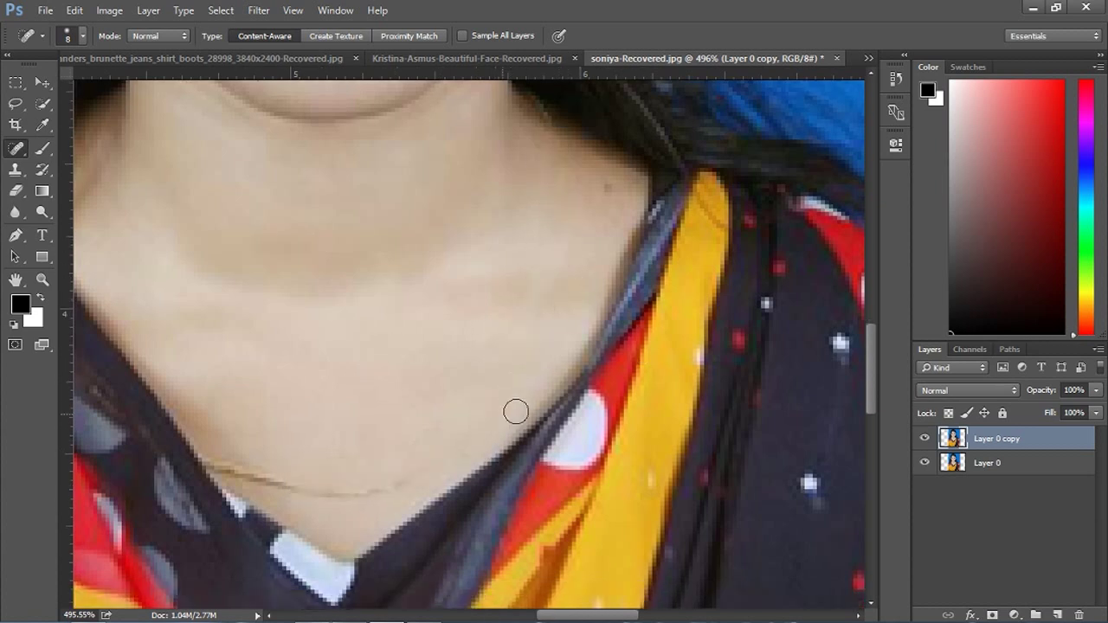
pyautogui.moveTo(431, 432)
pyautogui.mouseDown()
pyautogui.moveTo(327, 465)
pyautogui.moveTo(207, 441)
pyautogui.mouseUp()
pyautogui.scroll(-2, 403, 321)
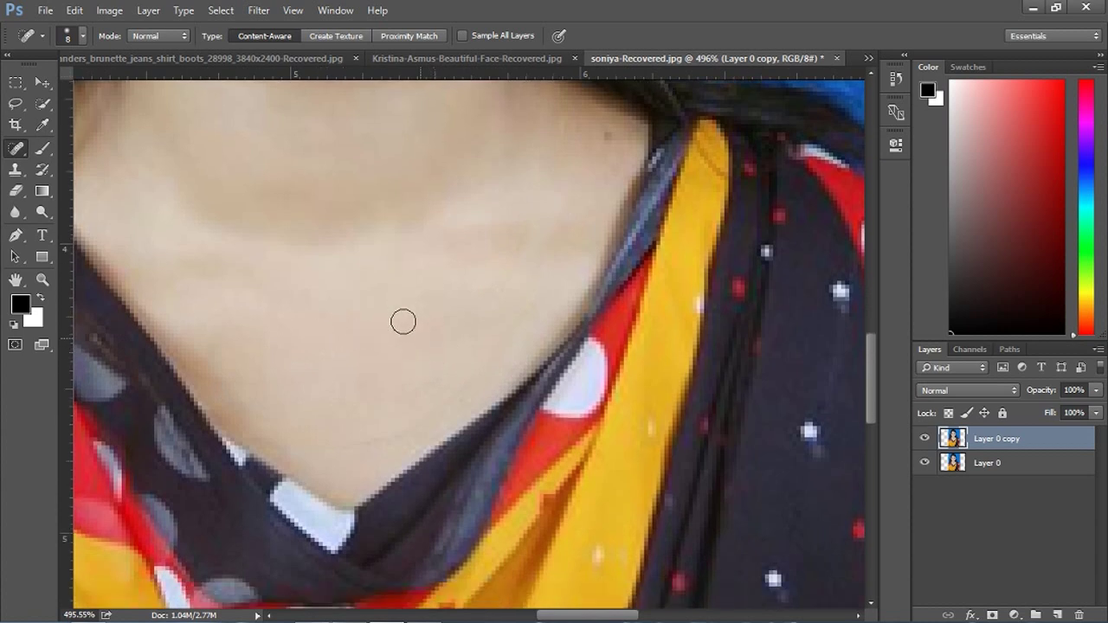
pyautogui.scroll(2, 504, 329)
pyautogui.scroll(5, 503, 329)
pyautogui.moveTo(568, 297); pyautogui.dragTo(538, 213)
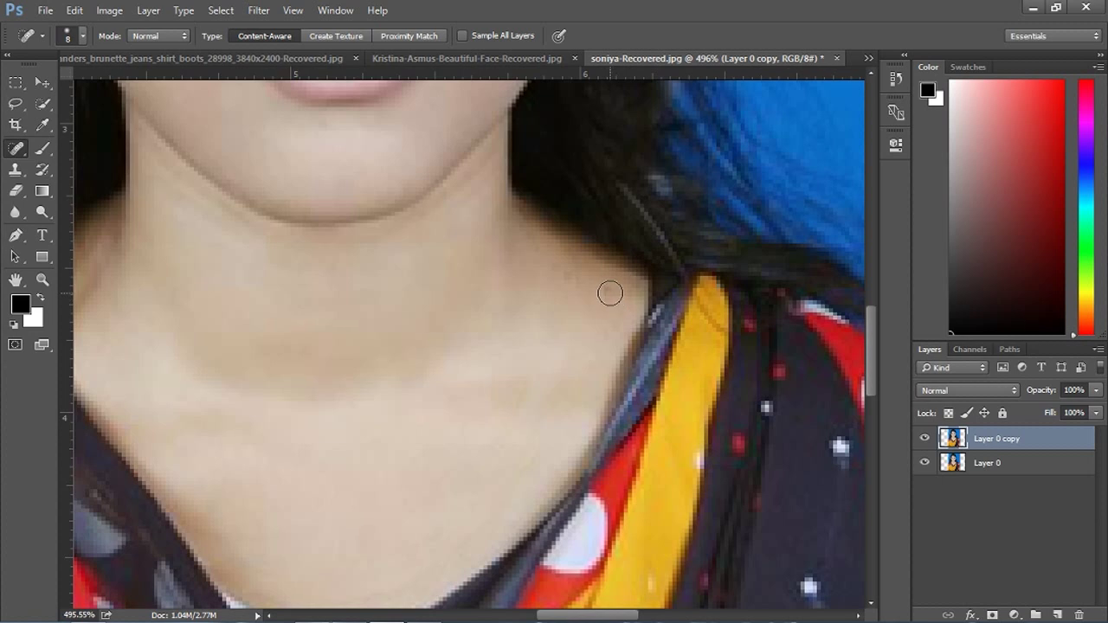
# Step: Heal the last necklace trace, then toggle Layer 0 copy off and on to compare with the original
pyautogui.click(609, 291)
pyautogui.scroll(-5, 437, 303)
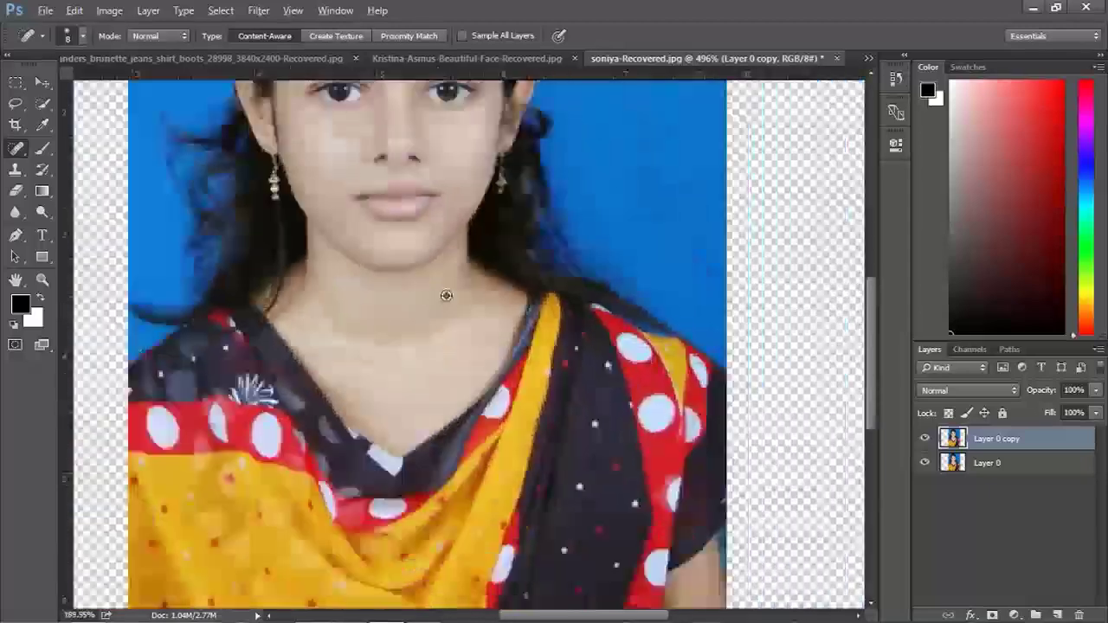
pyautogui.scroll(-2, 452, 280)
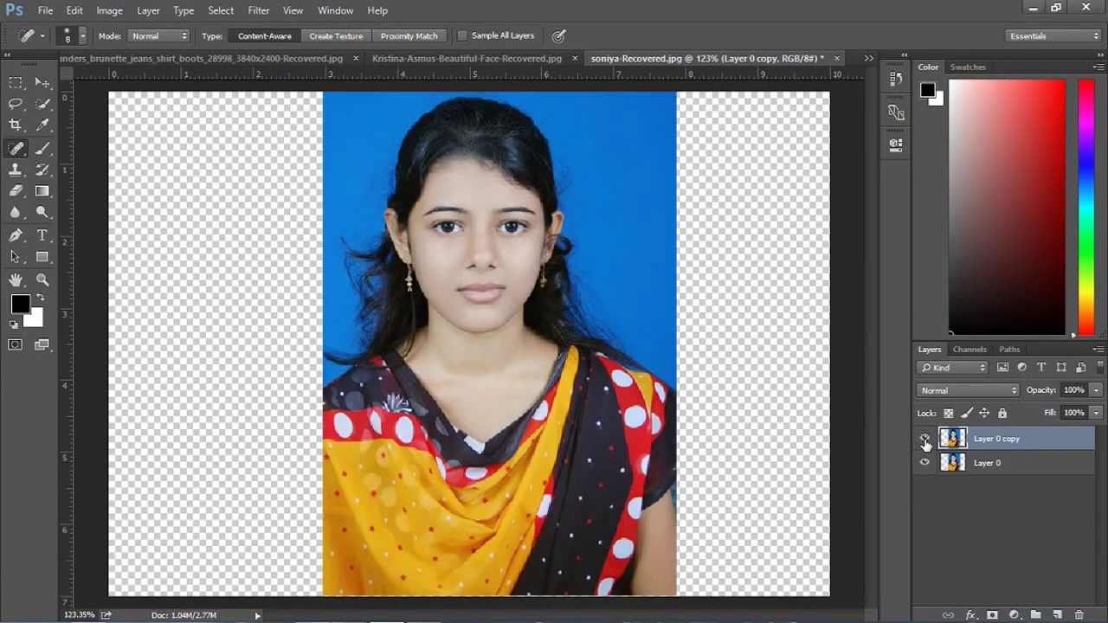
pyautogui.click(924, 439)
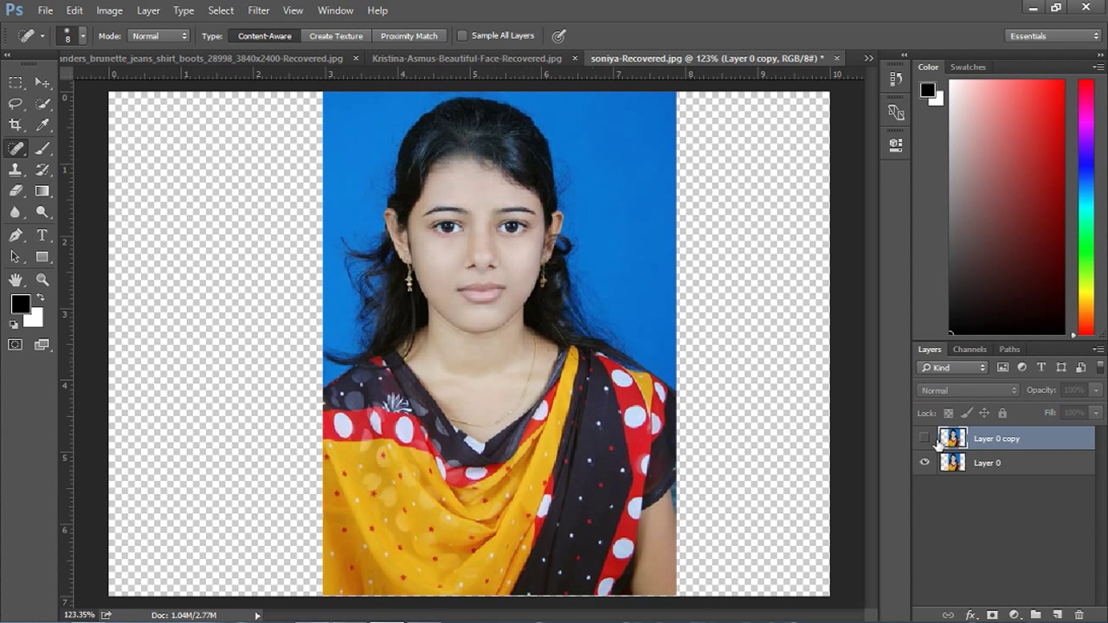
pyautogui.click(925, 440)
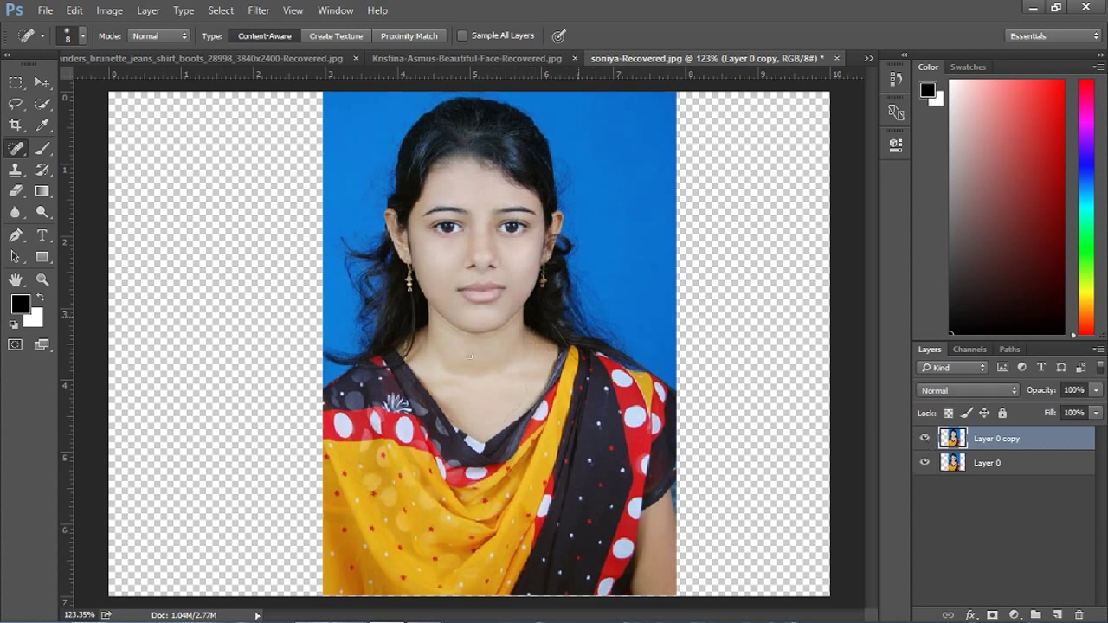
# Step: Switch to the Kristina-Asmus polka-dot portrait and duplicate its Background layer as Background copy
pyautogui.click(459, 61)
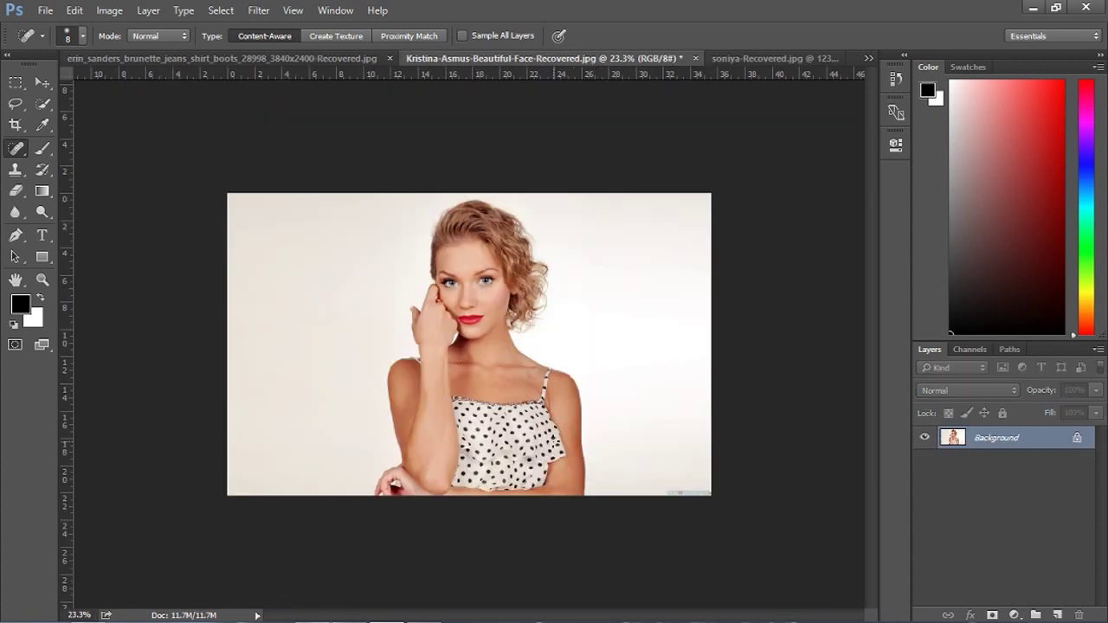
pyautogui.scroll(10, 624, 436)
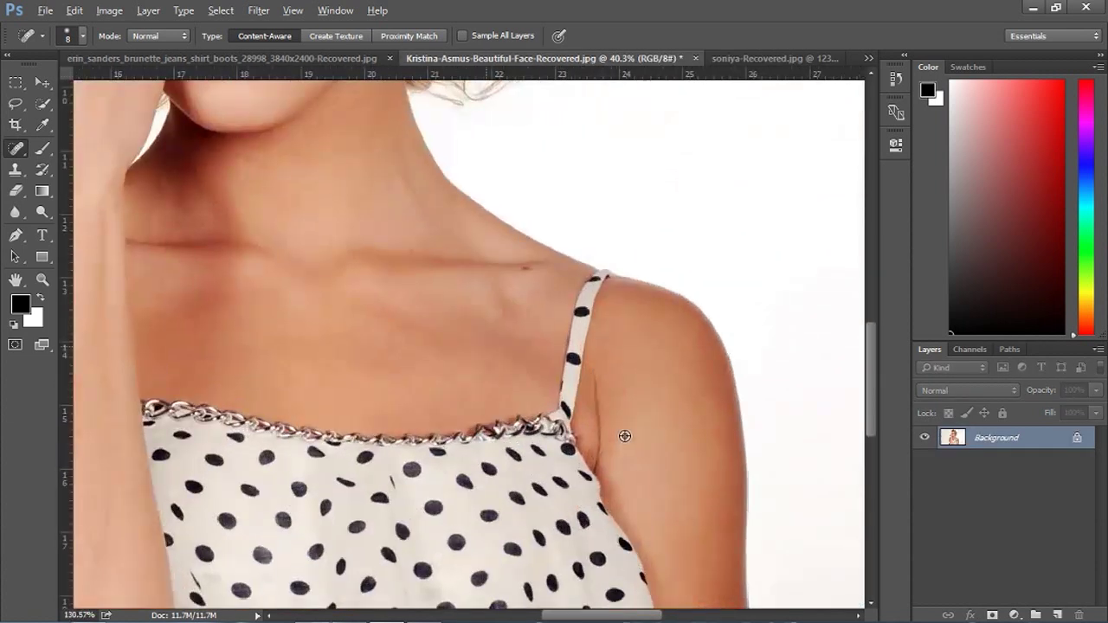
pyautogui.scroll(3, 625, 437)
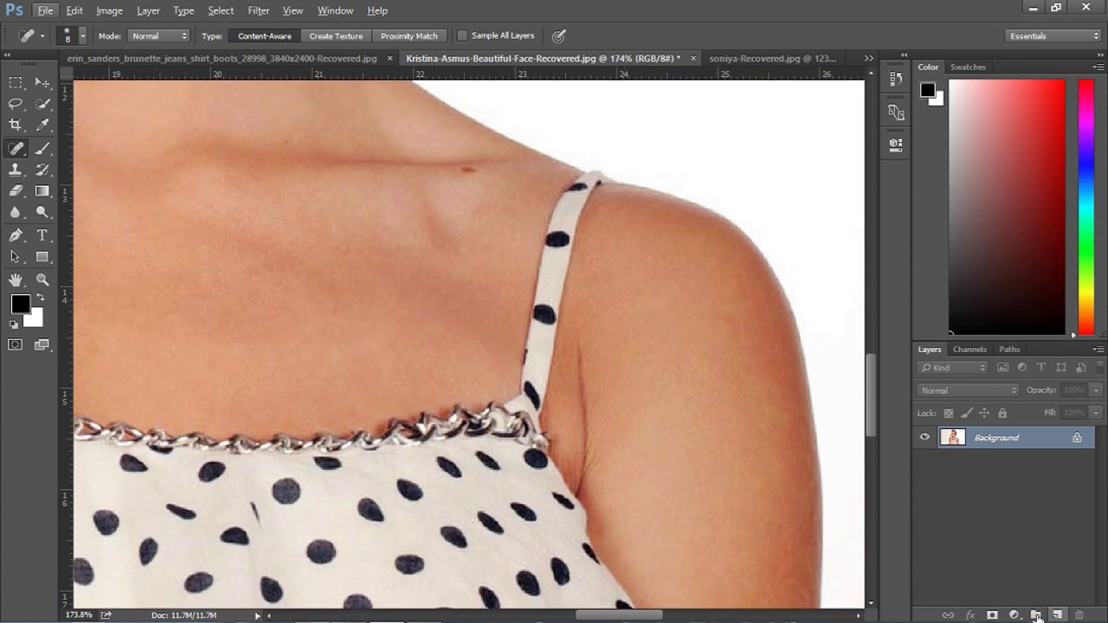
pyautogui.moveTo(1045, 447); pyautogui.dragTo(1057, 614)
pyautogui.scroll(-1, 401, 208)
pyautogui.scroll(3, 630, 325)
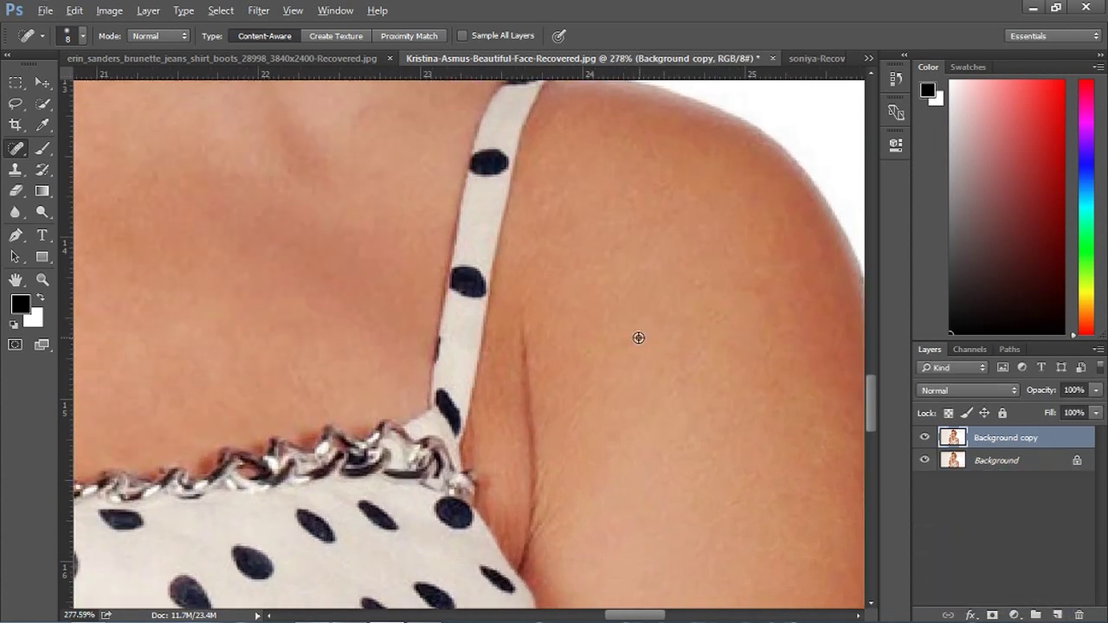
pyautogui.scroll(2, 589, 317)
pyautogui.scroll(1, 587, 316)
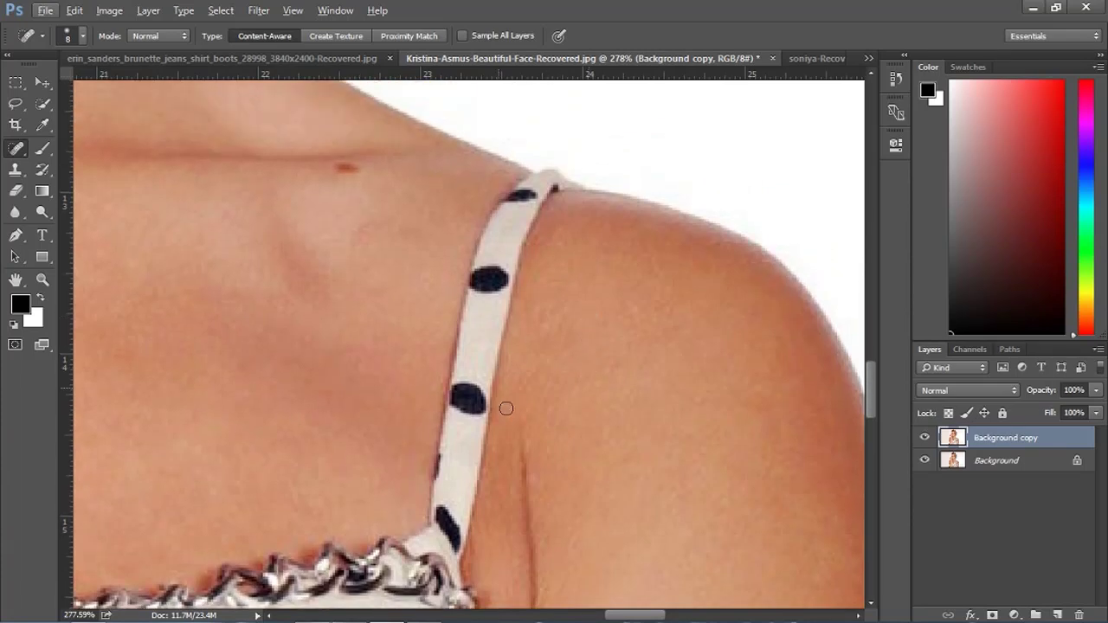
pyautogui.click(82, 38)
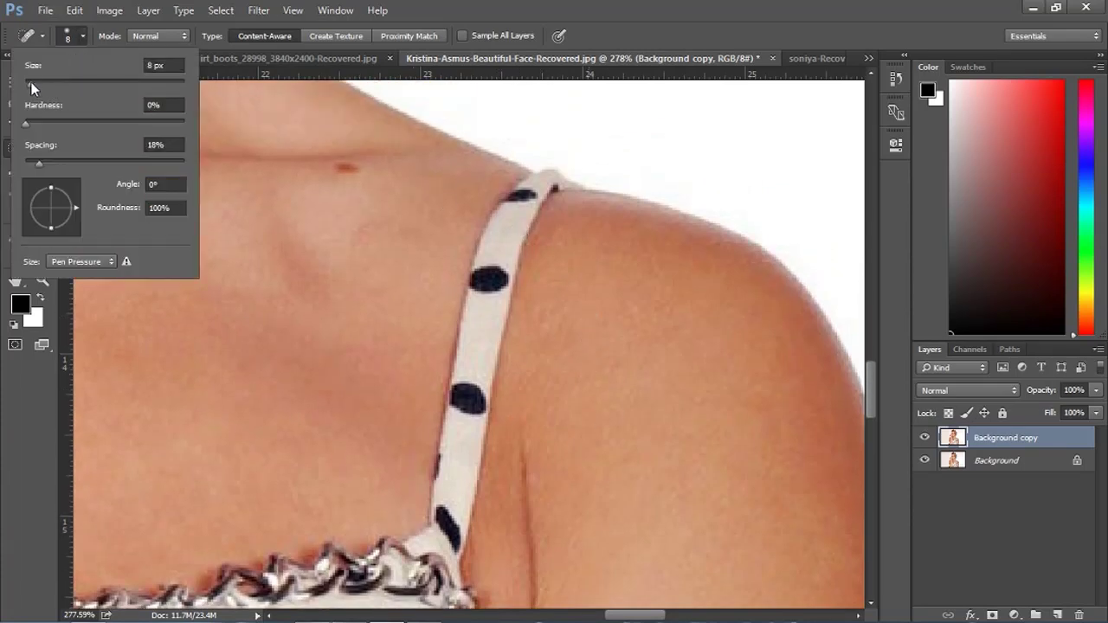
# Step: Enlarge the Spot Healing Brush to 25 px and heal the dotted strap above the chain trim
pyautogui.click(31, 87)
pyautogui.moveTo(36, 86); pyautogui.dragTo(47, 87)
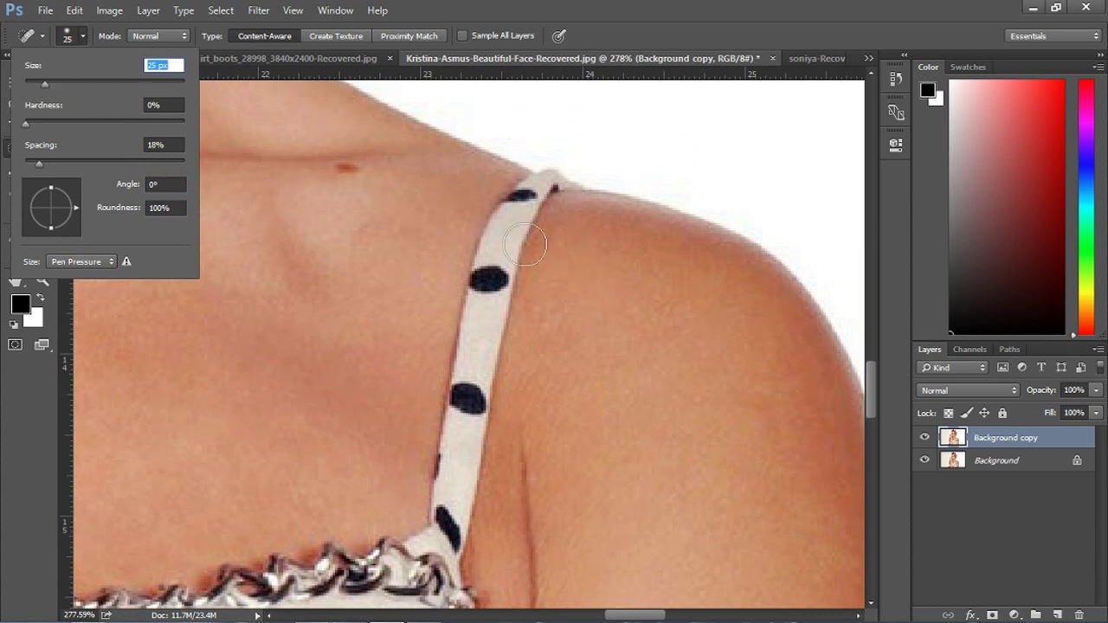
pyautogui.moveTo(514, 227)
pyautogui.mouseDown()
pyautogui.moveTo(483, 287)
pyautogui.moveTo(456, 450)
pyautogui.mouseUp()
pyautogui.scroll(-2, 513, 216)
pyautogui.moveTo(513, 217); pyautogui.dragTo(459, 407)
pyautogui.scroll(-3, 503, 179)
pyautogui.moveTo(489, 100); pyautogui.dragTo(456, 342)
pyautogui.scroll(-3, 500, 238)
pyautogui.scroll(3, 496, 223)
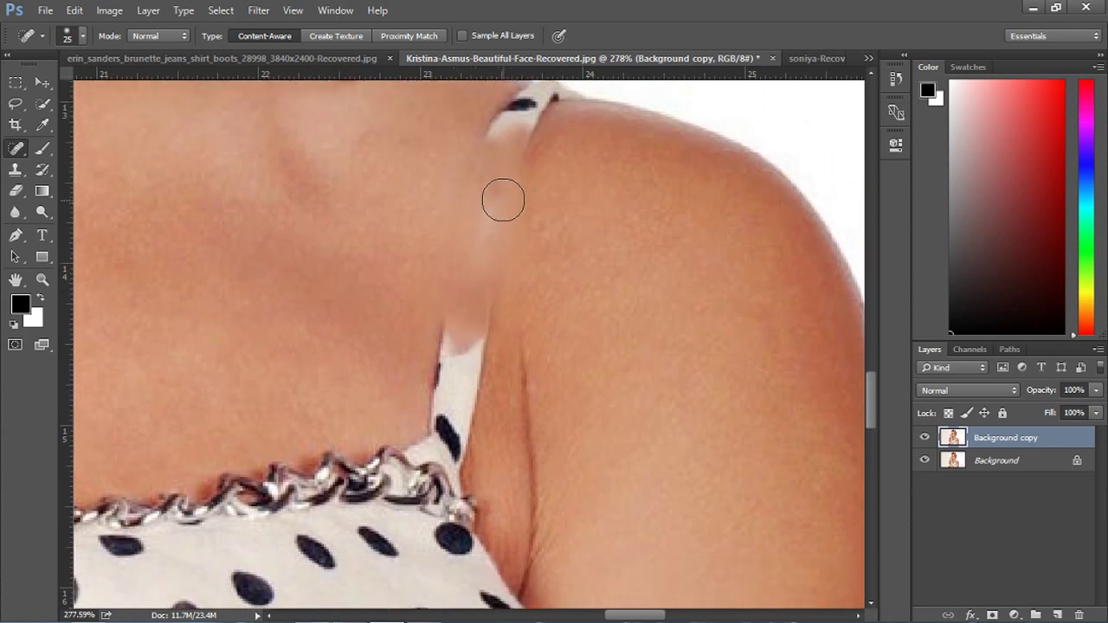
pyautogui.moveTo(495, 138); pyautogui.dragTo(480, 310)
pyautogui.scroll(-3, 486, 249)
# Step: Continue healing the strap up over the shoulder, clearing its last traces at the edge
pyautogui.moveTo(462, 223); pyautogui.dragTo(447, 389)
pyautogui.moveTo(488, 272); pyautogui.dragTo(467, 373)
pyautogui.scroll(-3, 445, 304)
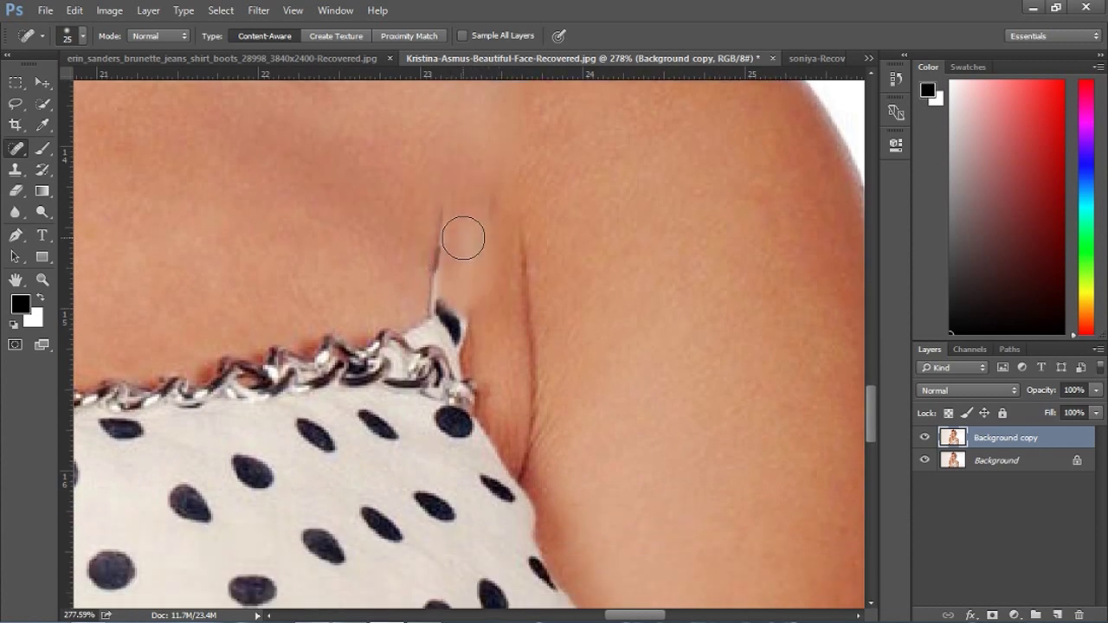
pyautogui.moveTo(465, 237)
pyautogui.mouseDown()
pyautogui.moveTo(445, 316)
pyautogui.moveTo(457, 242)
pyautogui.moveTo(412, 285)
pyautogui.moveTo(421, 297)
pyautogui.moveTo(447, 217)
pyautogui.moveTo(453, 232)
pyautogui.mouseUp()
pyautogui.moveTo(401, 297)
pyautogui.mouseDown()
pyautogui.moveTo(425, 280)
pyautogui.moveTo(446, 341)
pyautogui.mouseUp()
pyautogui.moveTo(491, 264); pyautogui.dragTo(481, 234)
pyautogui.scroll(5, 507, 317)
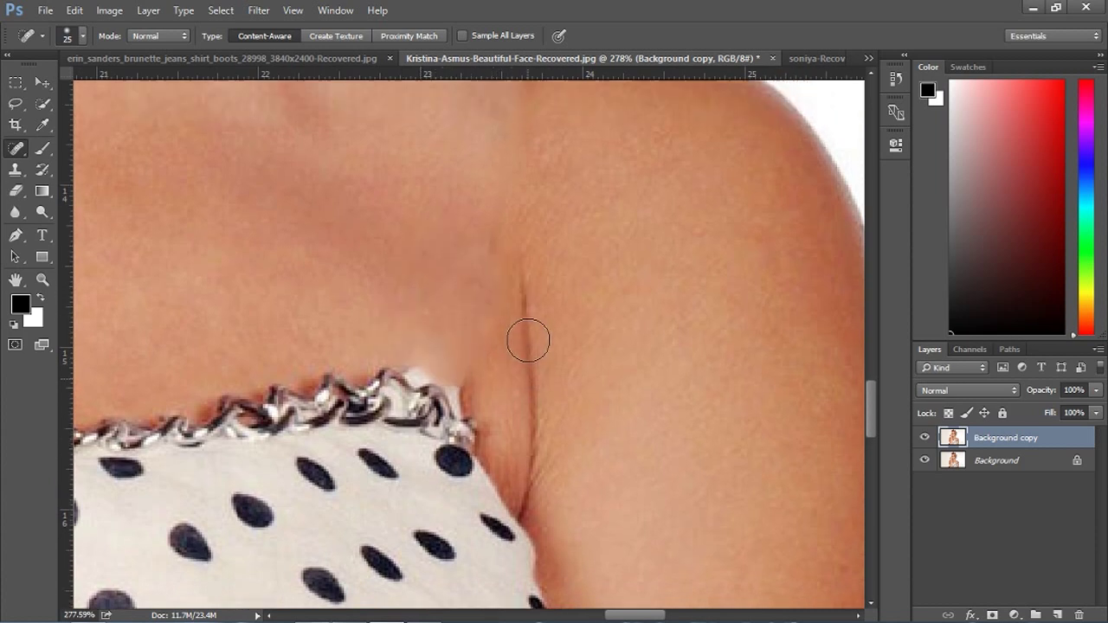
pyautogui.moveTo(477, 290)
pyautogui.mouseDown()
pyautogui.moveTo(476, 370)
pyautogui.moveTo(483, 317)
pyautogui.moveTo(518, 310)
pyautogui.moveTo(500, 309)
pyautogui.moveTo(532, 216)
pyautogui.moveTo(413, 247)
pyautogui.moveTo(492, 253)
pyautogui.mouseUp()
pyautogui.scroll(5, 534, 363)
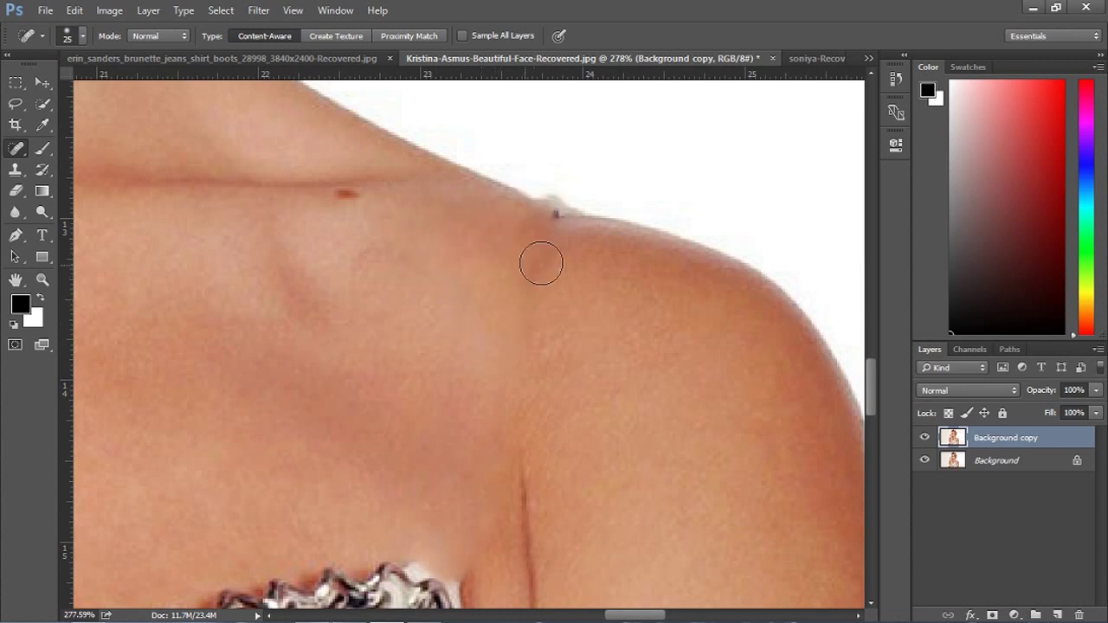
pyautogui.moveTo(545, 230)
pyautogui.mouseDown()
pyautogui.moveTo(516, 277)
pyautogui.moveTo(532, 308)
pyautogui.moveTo(523, 334)
pyautogui.mouseUp()
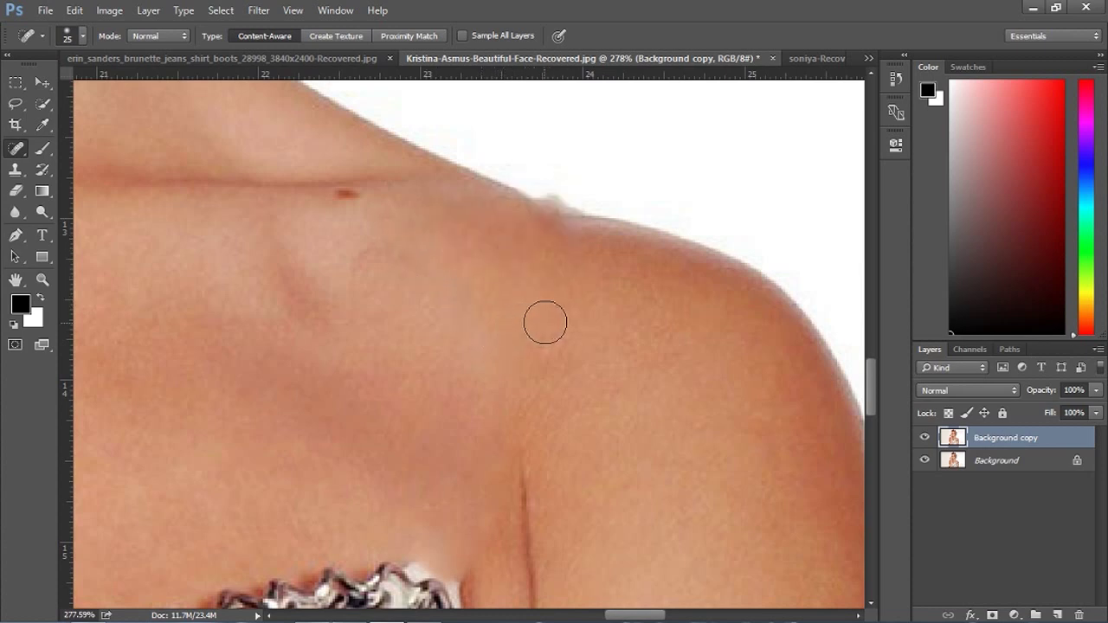
pyautogui.scroll(3, 525, 292)
pyautogui.moveTo(551, 287)
pyautogui.mouseDown()
pyautogui.moveTo(516, 282)
pyautogui.moveTo(527, 271)
pyautogui.moveTo(515, 267)
pyautogui.moveTo(580, 297)
pyautogui.moveTo(547, 280)
pyautogui.mouseUp()
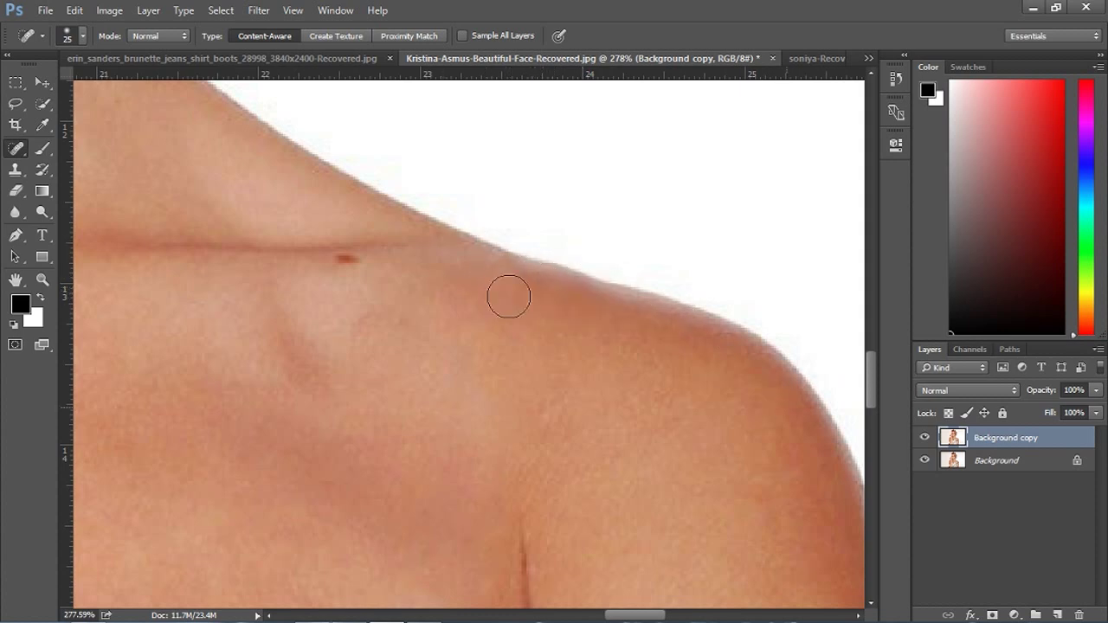
pyautogui.scroll(-5, 514, 291)
# Step: Heal the strap remnants above the chain trim, cancelling the Healing Brush sampling alert
pyautogui.scroll(-2, 530, 292)
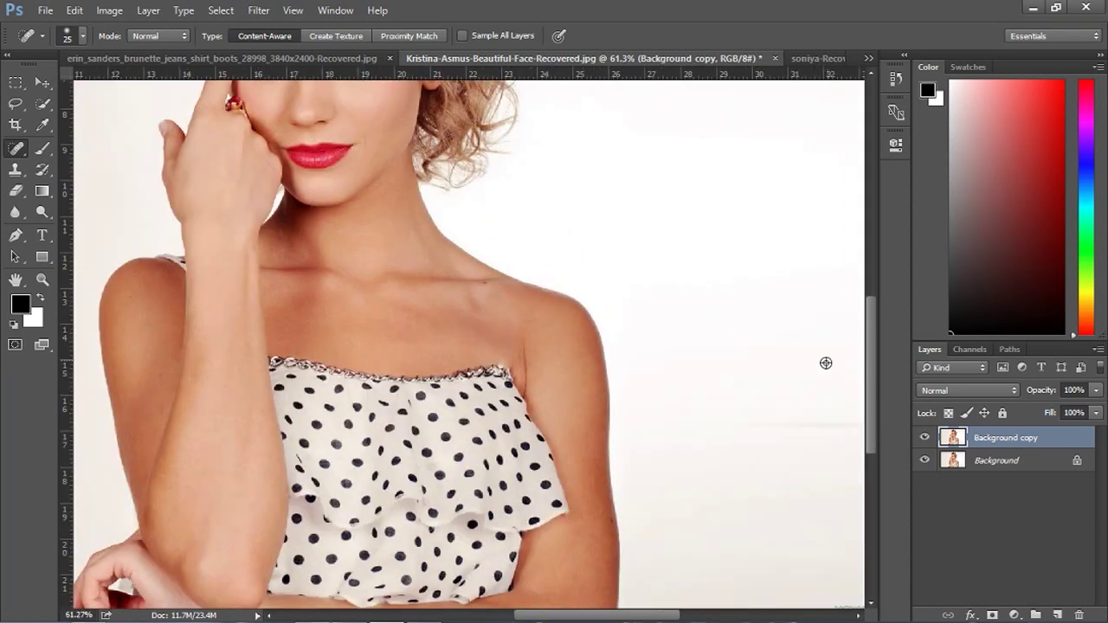
pyautogui.scroll(8, 495, 341)
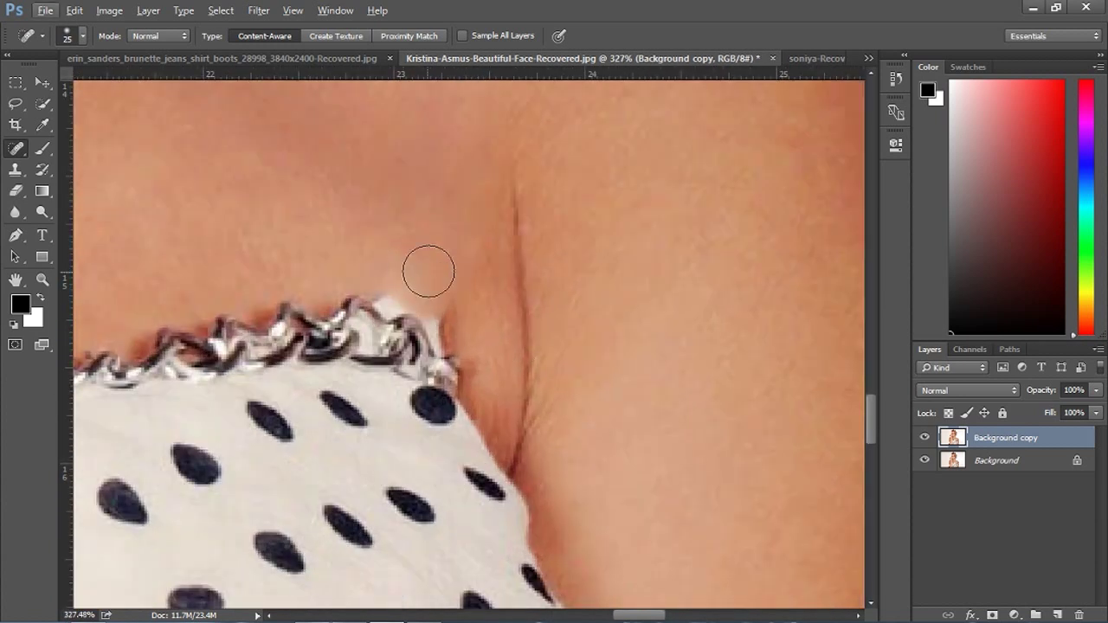
pyautogui.moveTo(426, 264)
pyautogui.mouseDown()
pyautogui.moveTo(390, 240)
pyautogui.moveTo(449, 290)
pyautogui.moveTo(410, 277)
pyautogui.mouseUp()
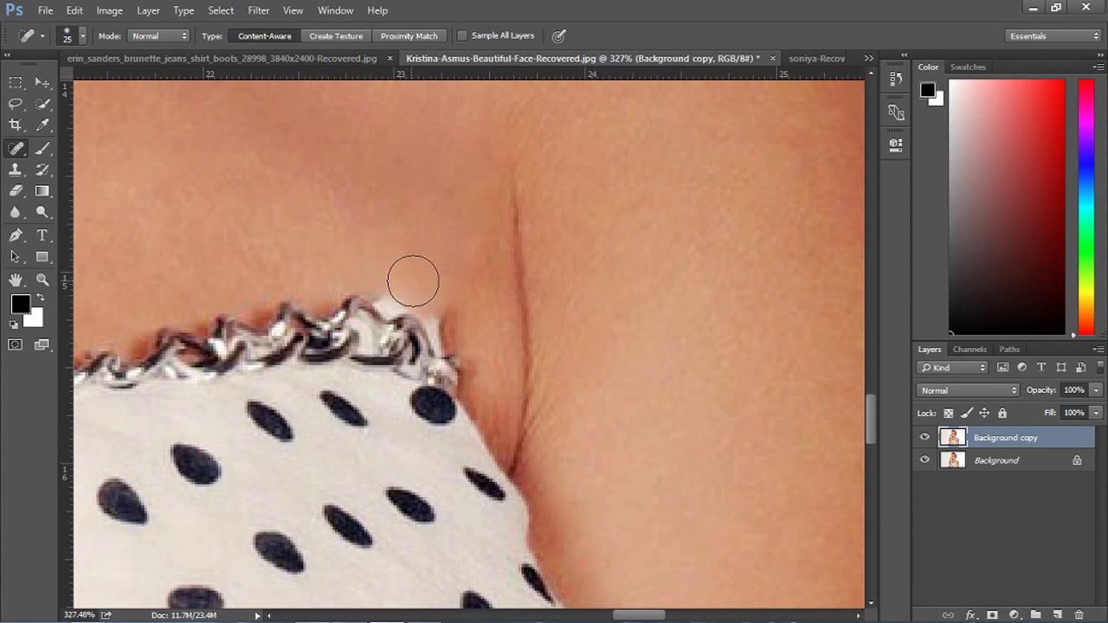
pyautogui.scroll(3, 418, 277)
pyautogui.keyDown('alt'); pyautogui.click(415, 390); pyautogui.keyUp('alt')
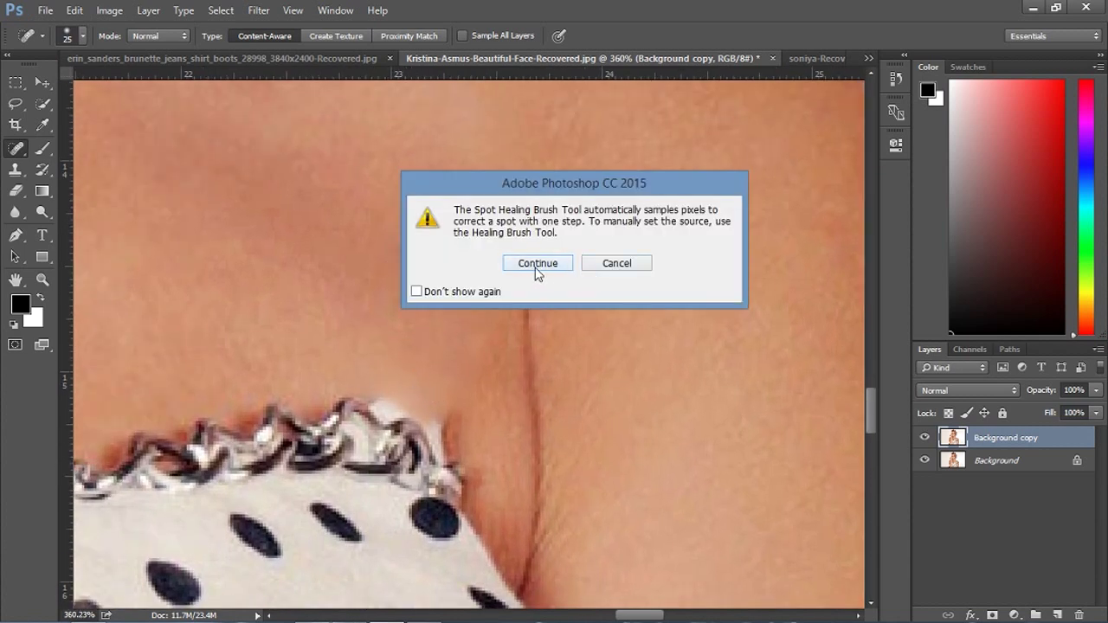
pyautogui.click(612, 263)
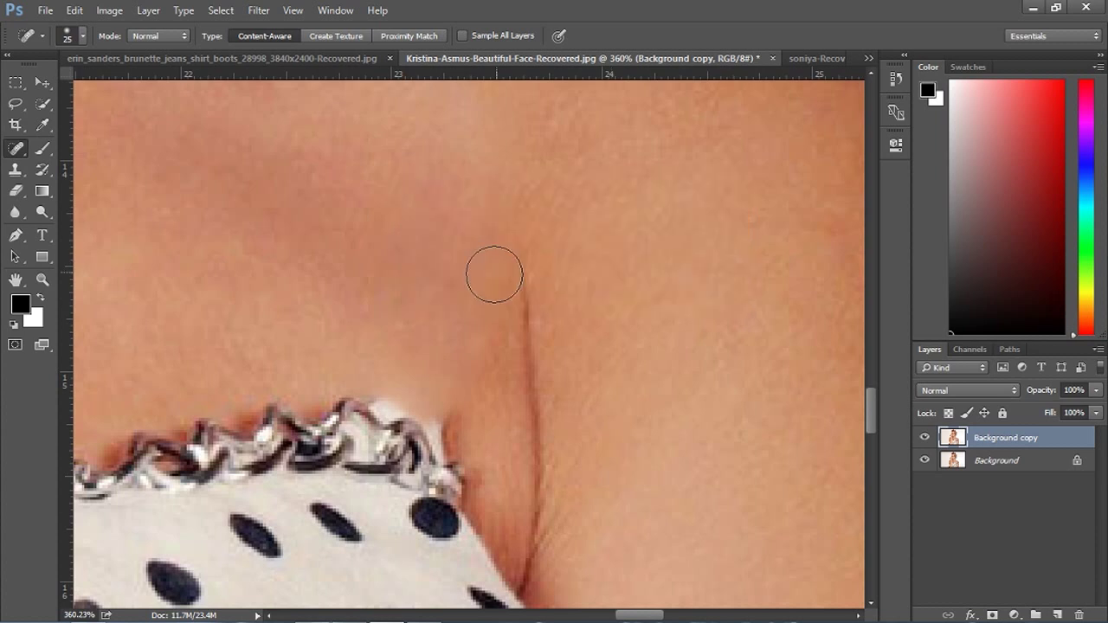
pyautogui.moveTo(423, 332)
pyautogui.mouseDown()
pyautogui.moveTo(423, 392)
pyautogui.moveTo(445, 386)
pyautogui.moveTo(453, 399)
pyautogui.moveTo(463, 341)
pyautogui.moveTo(442, 317)
pyautogui.moveTo(450, 242)
pyautogui.mouseUp()
pyautogui.scroll(1, 411, 342)
pyautogui.scroll(-5, 411, 342)
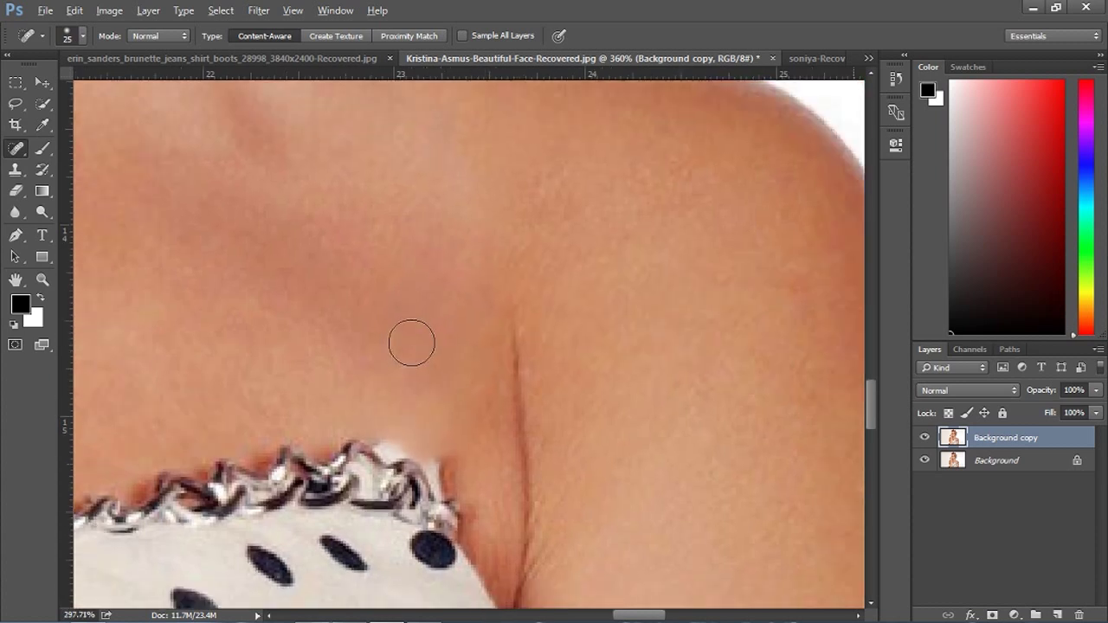
pyautogui.click(44, 151)
# Step: Set the Brush to 40% opacity and 39% flow, and sample the shoulder's peach skin tone
pyautogui.scroll(5, 429, 346)
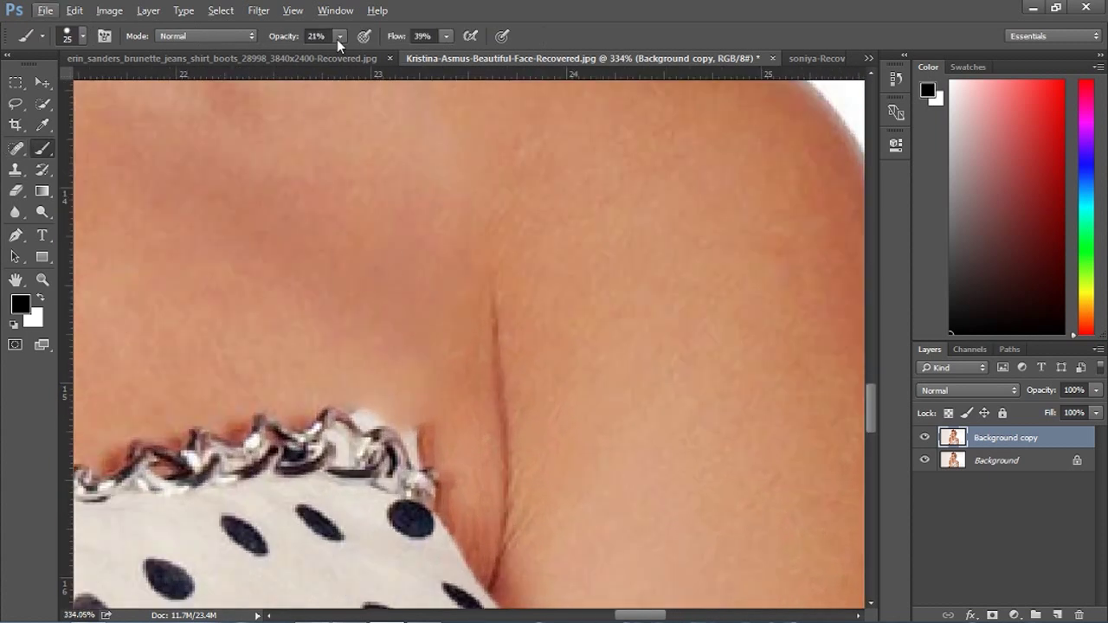
pyautogui.click(341, 36)
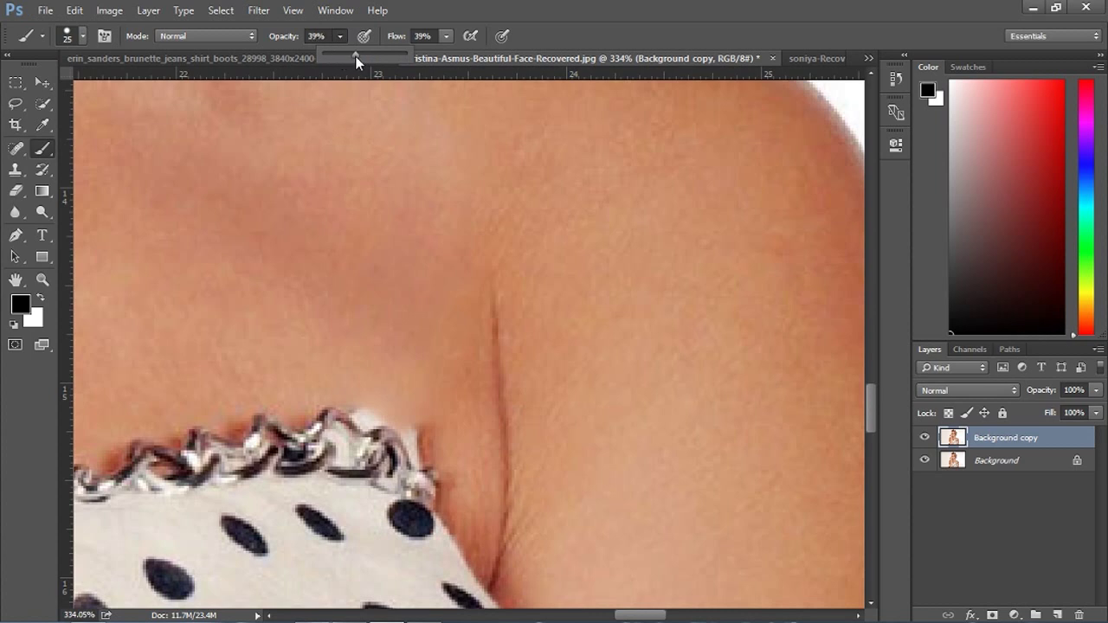
pyautogui.moveTo(356, 56); pyautogui.dragTo(356, 56)
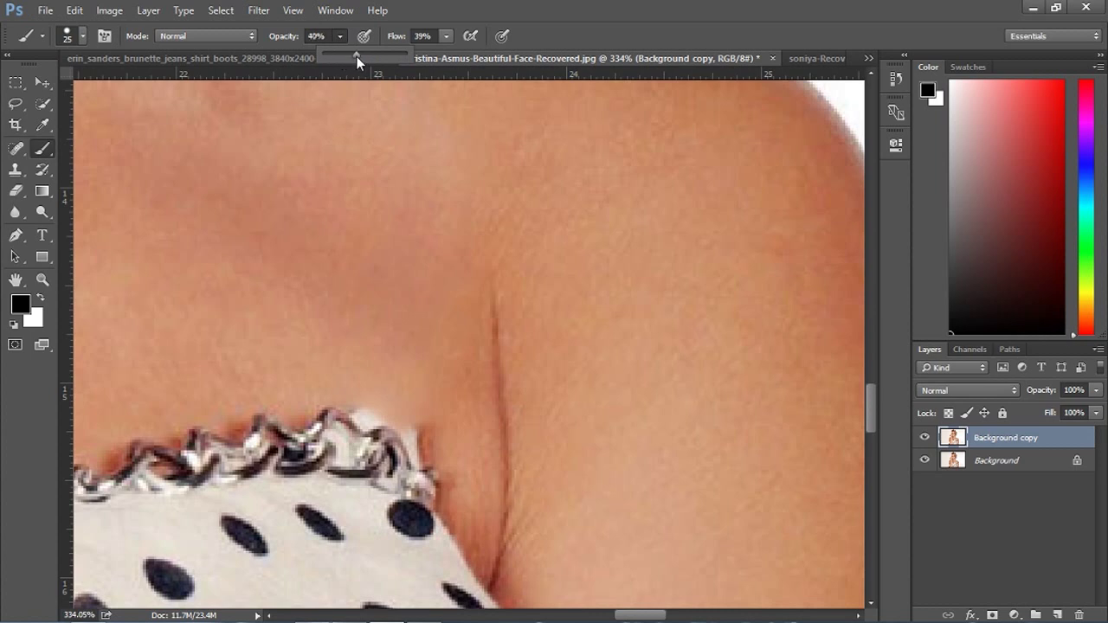
pyautogui.click(448, 38)
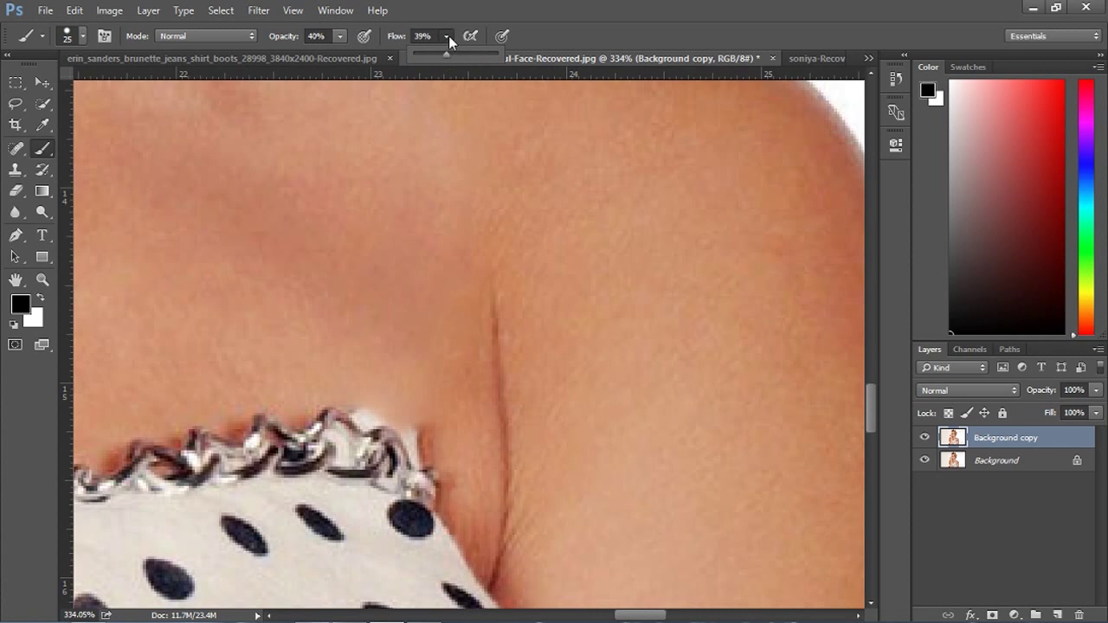
pyautogui.click(456, 334)
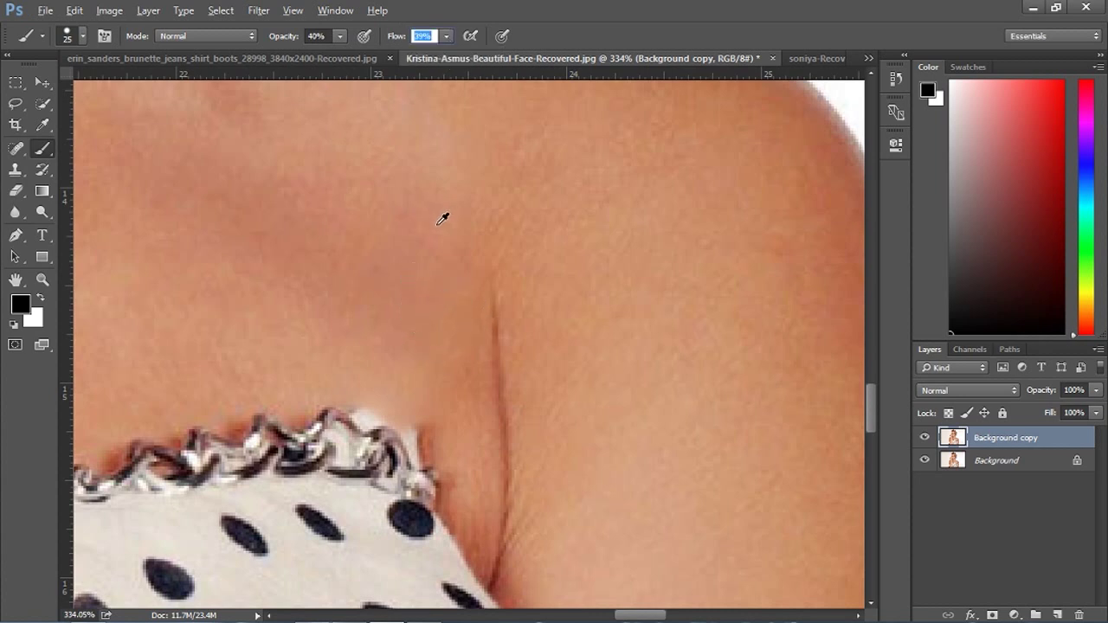
pyautogui.keyDown('alt'); pyautogui.click(441, 220); pyautogui.keyUp('alt')
# Step: Paint faint peach skin tone over the healed shoulder, resampling nearby skin to even it out
pyautogui.moveTo(417, 379)
pyautogui.mouseDown()
pyautogui.moveTo(411, 390)
pyautogui.moveTo(383, 370)
pyautogui.moveTo(375, 263)
pyautogui.mouseUp()
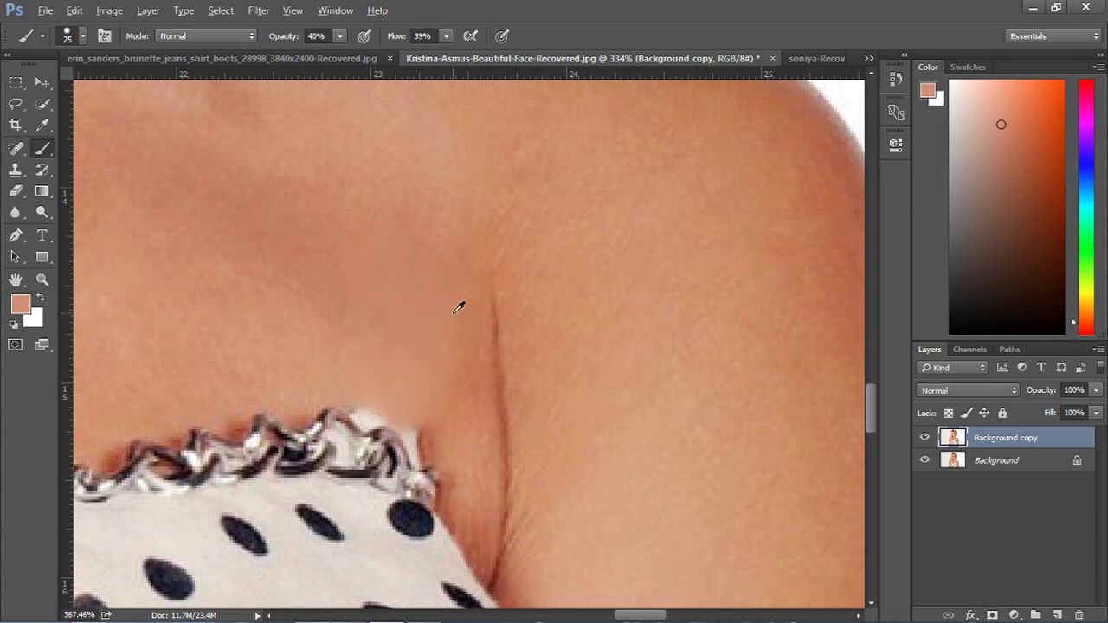
pyautogui.scroll(3, 459, 304)
pyautogui.scroll(-5, 455, 313)
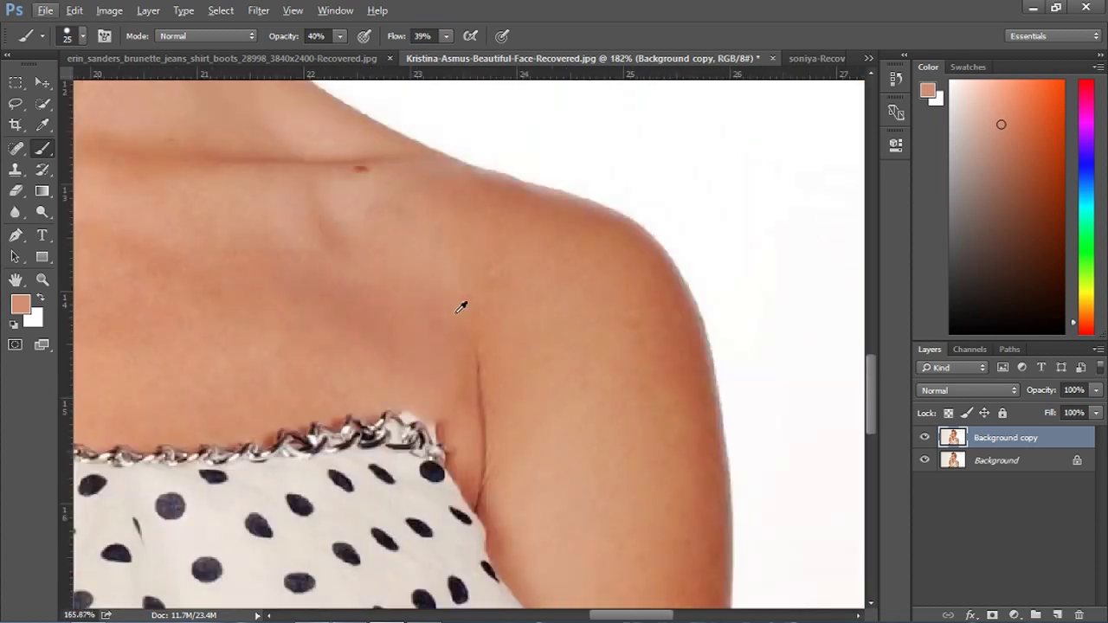
pyautogui.scroll(2, 459, 307)
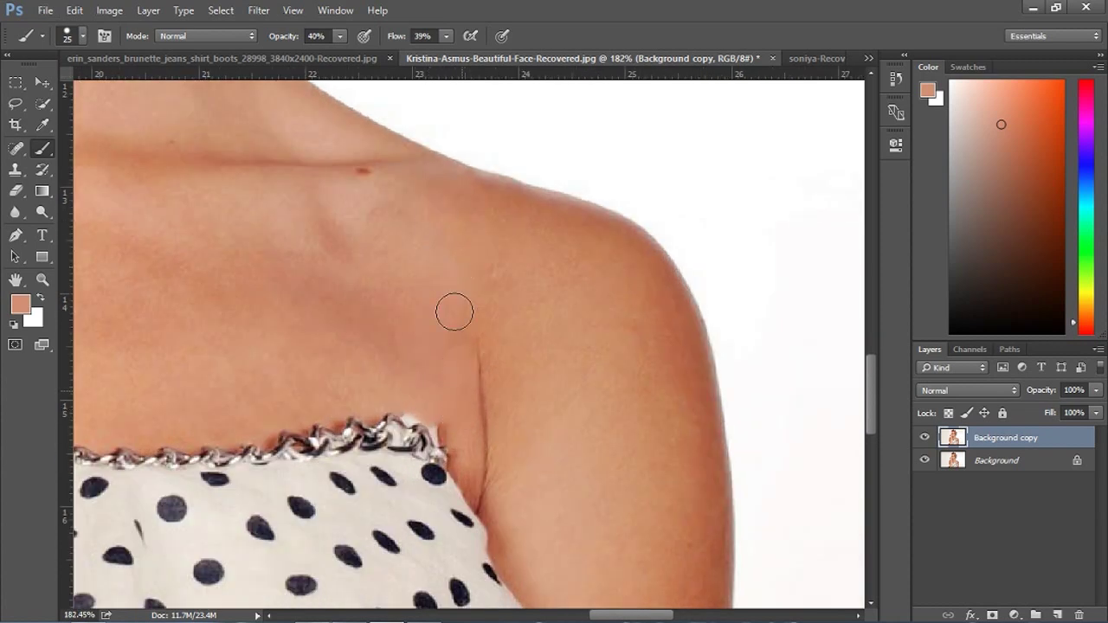
pyautogui.scroll(2, 435, 350)
pyautogui.scroll(1, 435, 351)
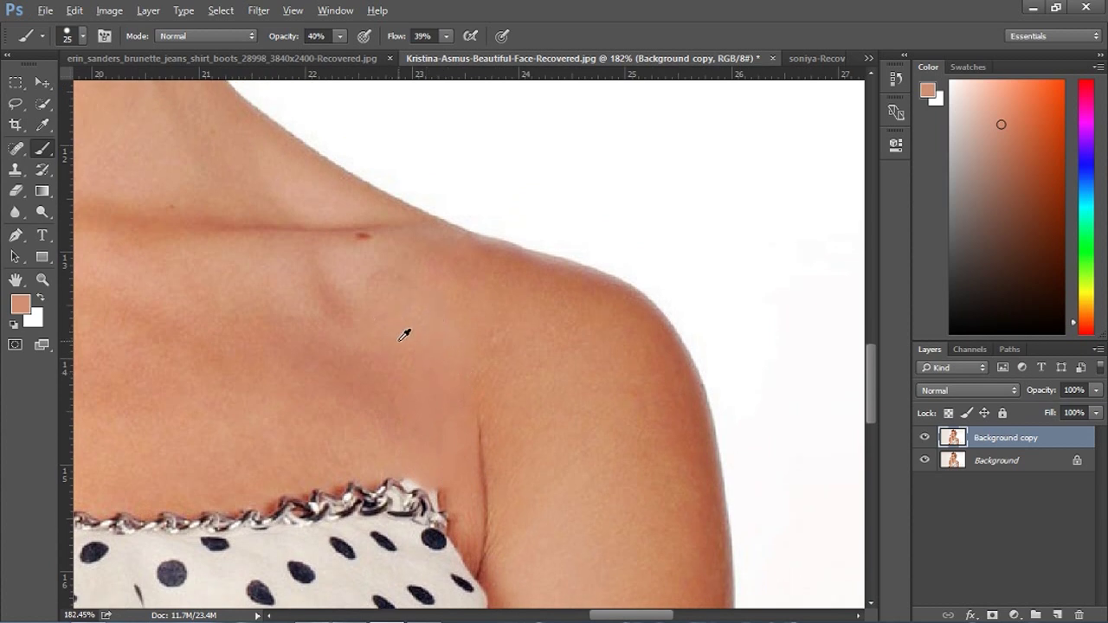
pyautogui.keyDown('alt'); pyautogui.click(404, 335); pyautogui.keyUp('alt')
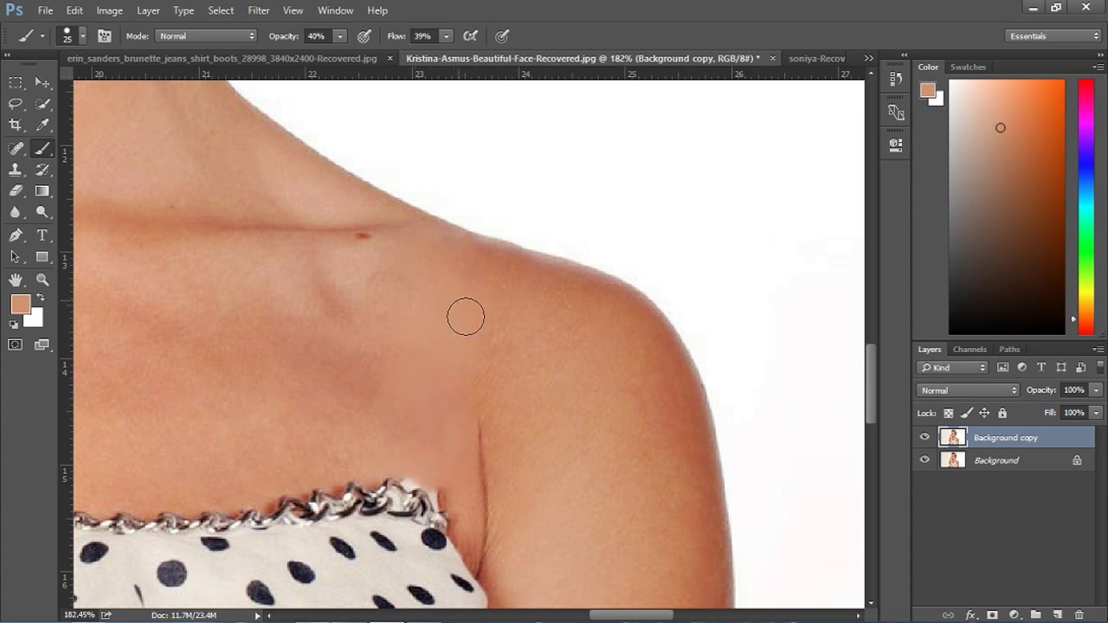
pyautogui.scroll(-4, 506, 346)
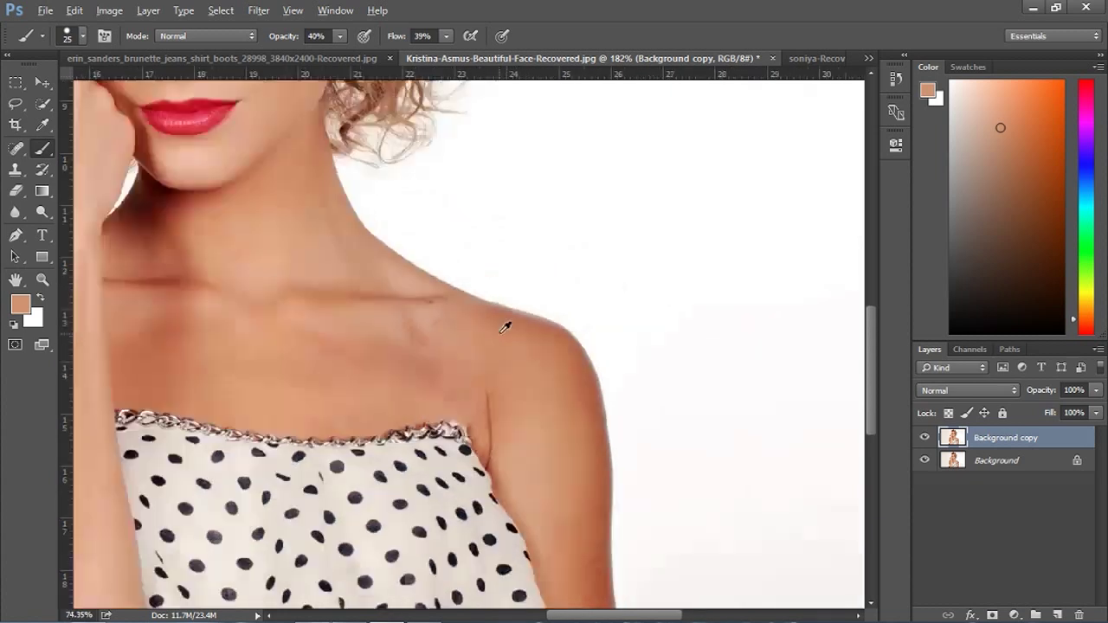
pyautogui.scroll(-2, 505, 326)
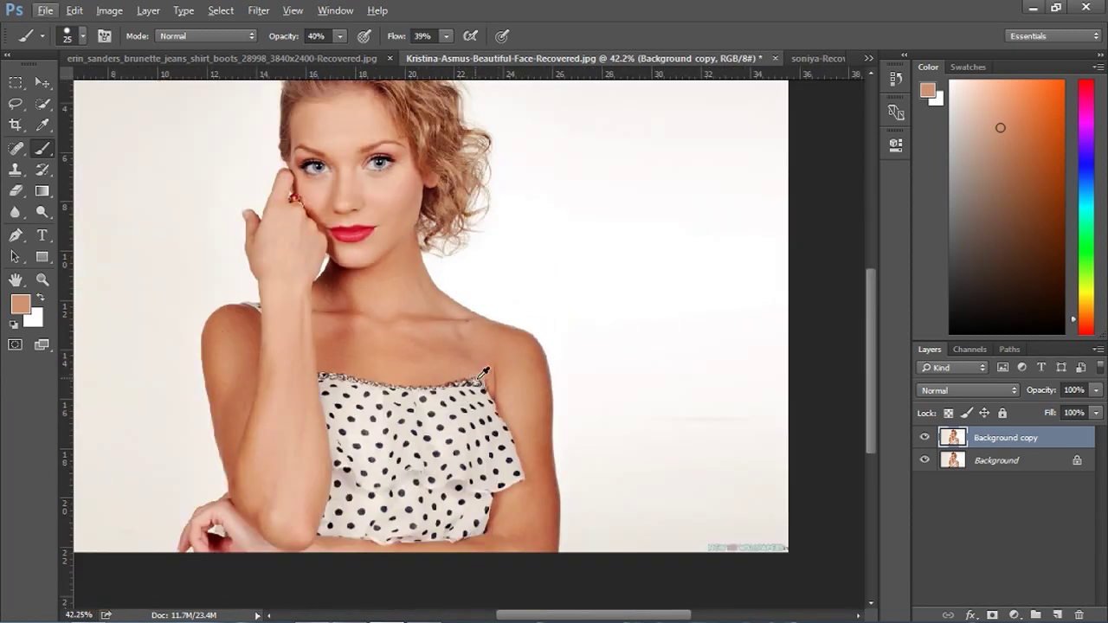
pyautogui.scroll(5, 483, 372)
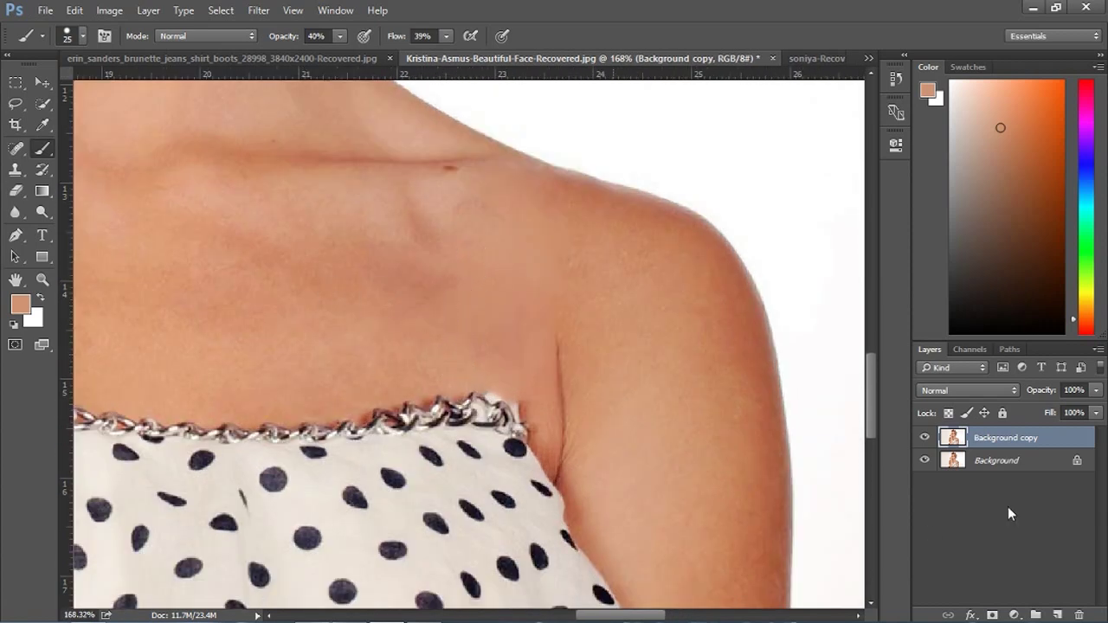
pyautogui.click(923, 438)
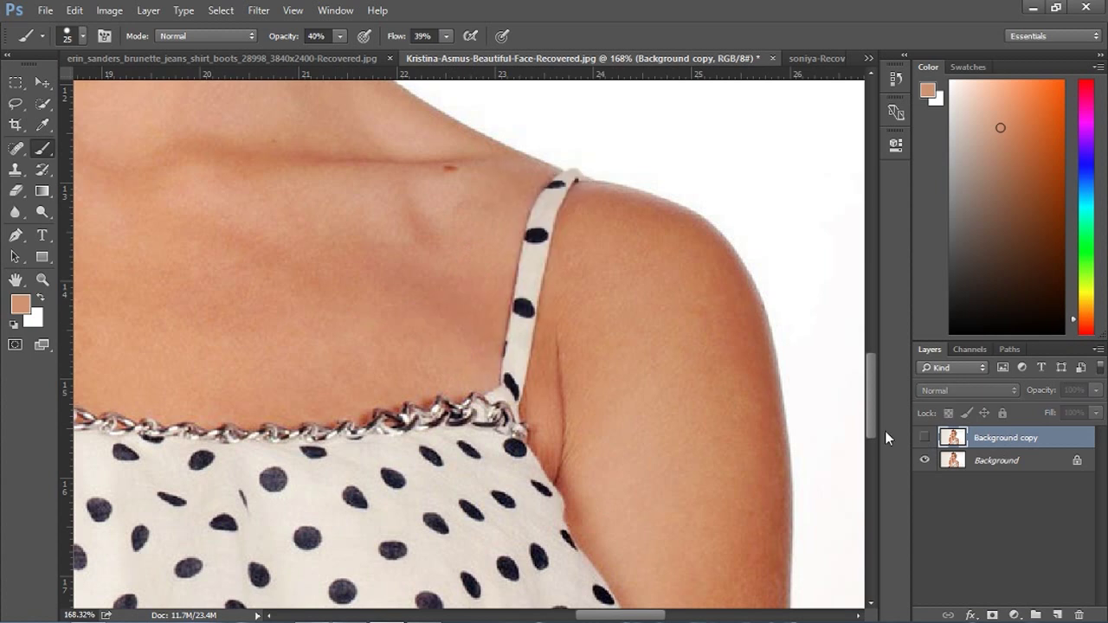
pyautogui.scroll(-6, 413, 366)
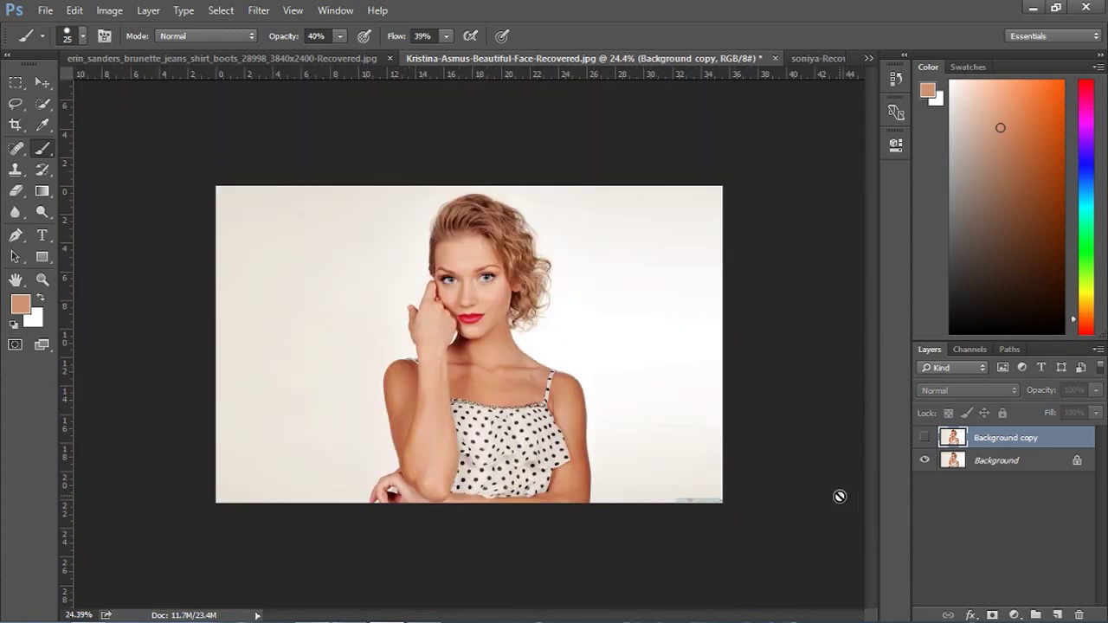
pyautogui.click(925, 438)
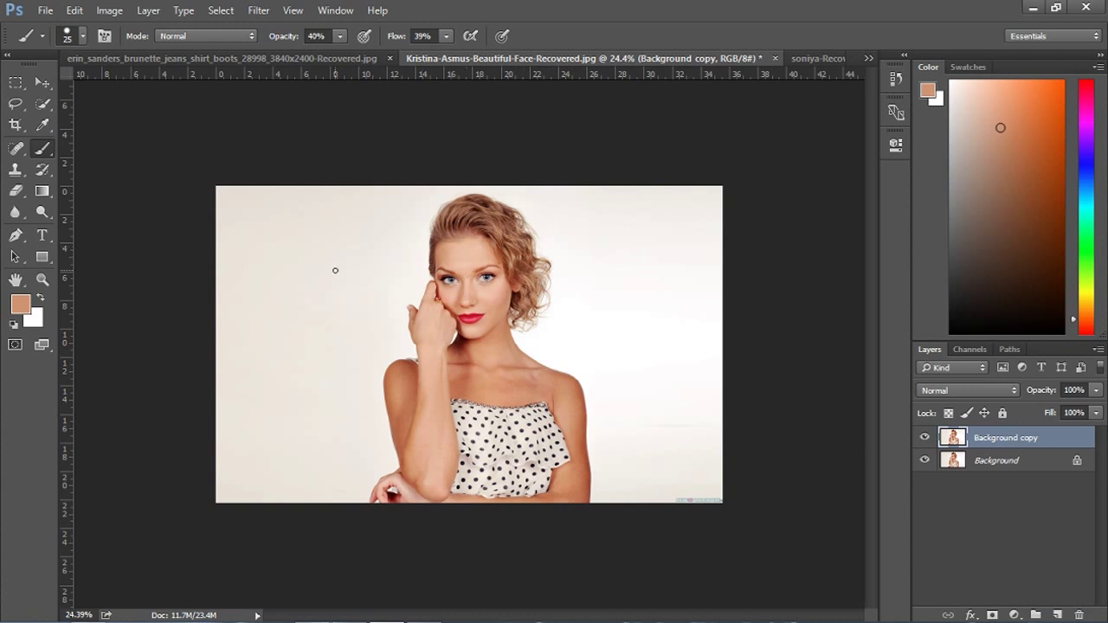
pyautogui.click(222, 58)
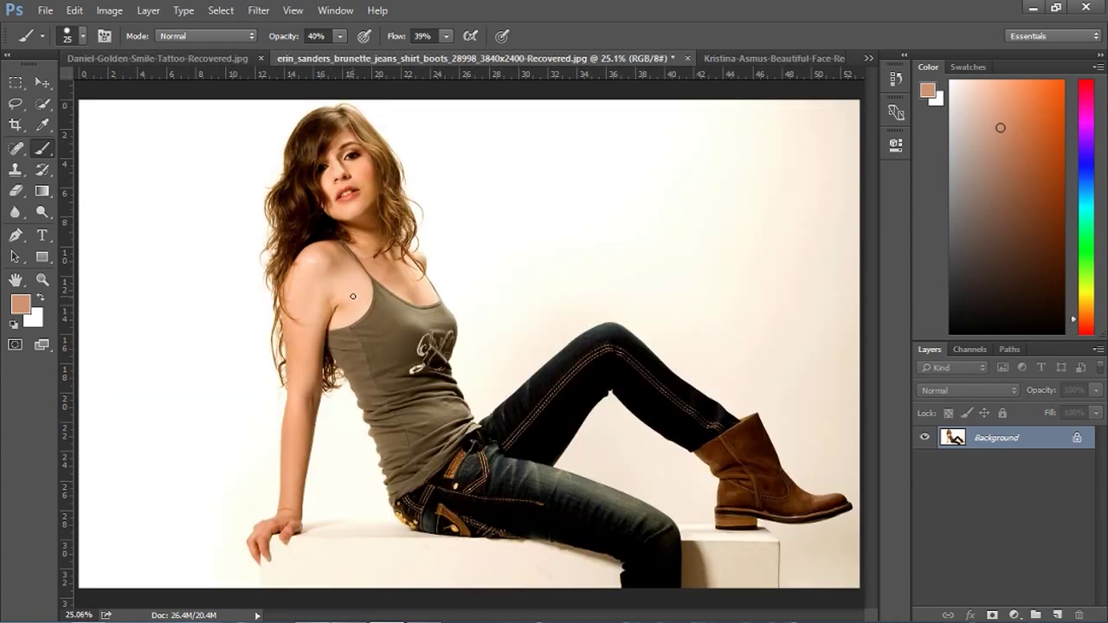
# Step: Use Content-Aware Spot Healing to erase the tank-top strap from the neck downward
pyautogui.keyDown('alt'); pyautogui.scroll(8, 352, 298); pyautogui.keyUp('alt')
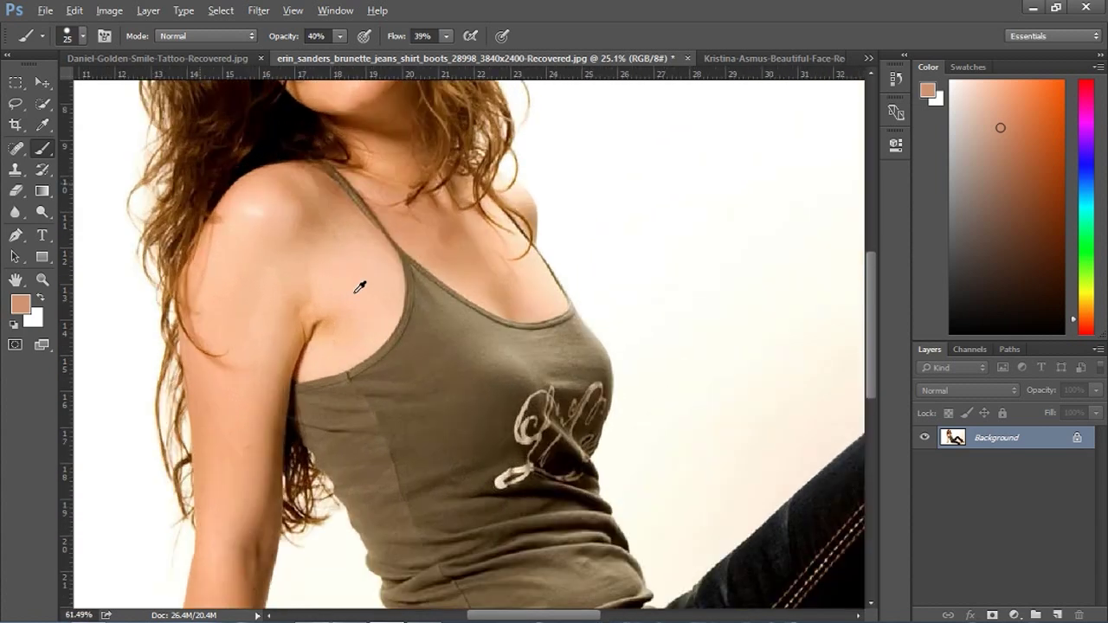
pyautogui.scroll(5, 360, 286)
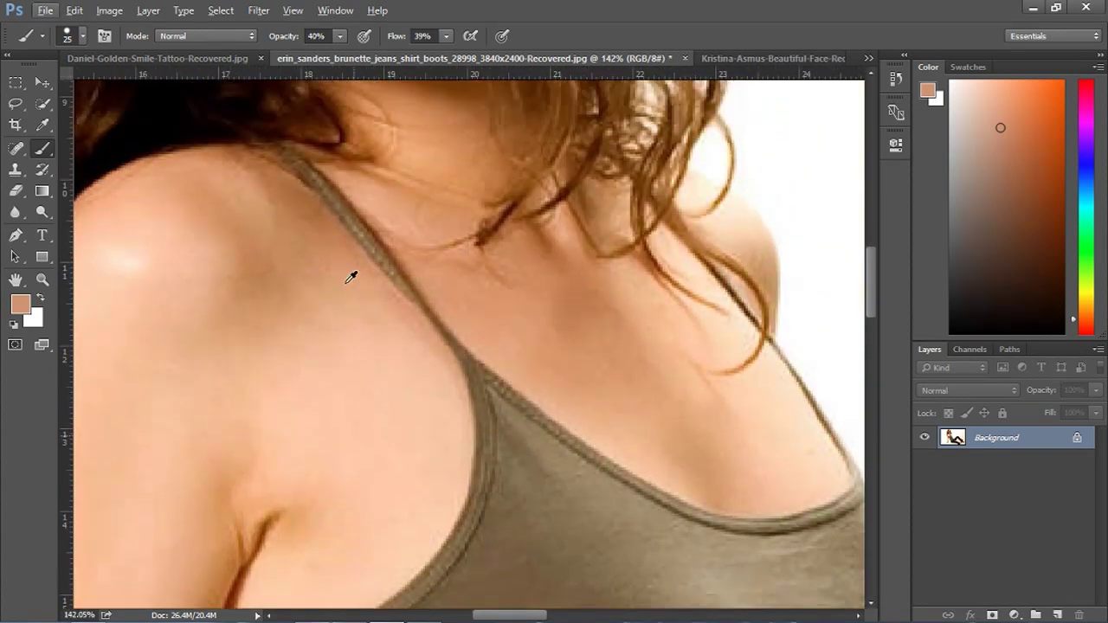
pyautogui.click(15, 148)
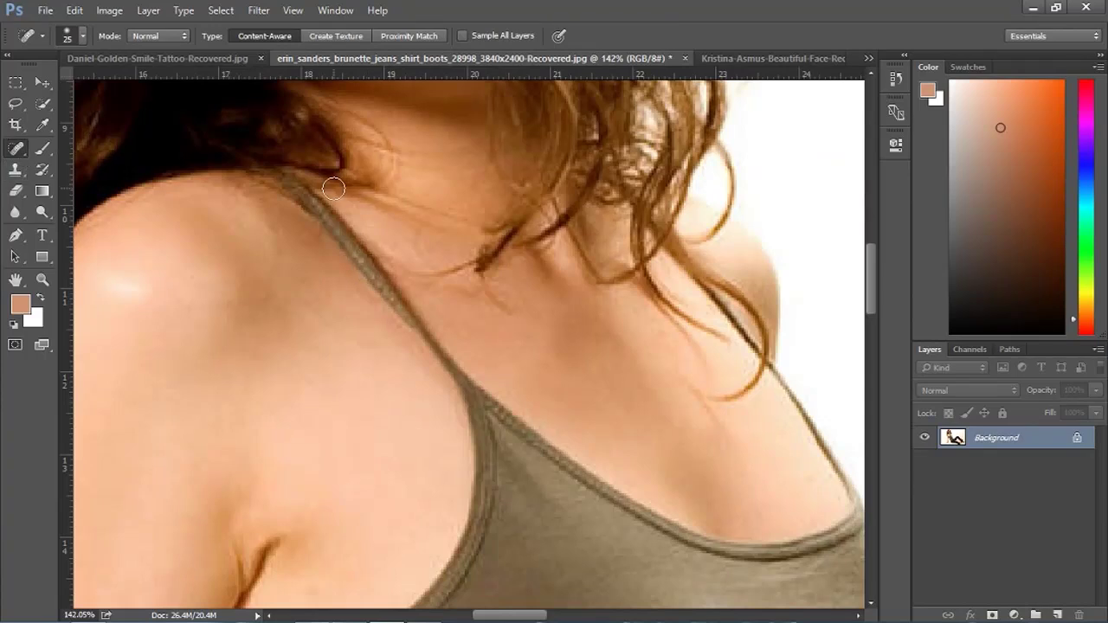
pyautogui.moveTo(332, 236)
pyautogui.mouseDown()
pyautogui.moveTo(403, 328)
pyautogui.moveTo(468, 396)
pyautogui.mouseUp()
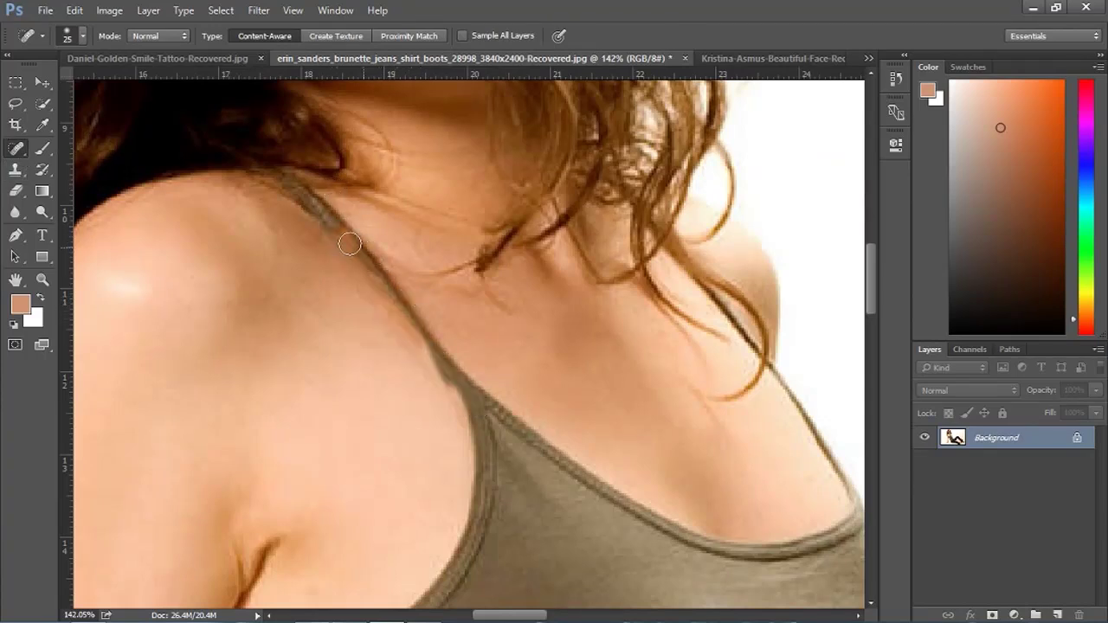
pyautogui.moveTo(349, 244)
pyautogui.mouseDown()
pyautogui.moveTo(394, 286)
pyautogui.moveTo(478, 417)
pyautogui.mouseUp()
pyautogui.moveTo(419, 312)
pyautogui.mouseDown()
pyautogui.moveTo(473, 407)
pyautogui.moveTo(439, 349)
pyautogui.moveTo(451, 394)
pyautogui.mouseUp()
pyautogui.moveTo(467, 393); pyautogui.dragTo(438, 367)
pyautogui.moveTo(370, 278)
pyautogui.mouseDown()
pyautogui.moveTo(412, 319)
pyautogui.moveTo(424, 368)
pyautogui.mouseUp()
# Step: Heal the remaining strap marks by the neckline and collarbone, then zoom out to check
pyautogui.moveTo(433, 366); pyautogui.dragTo(459, 397)
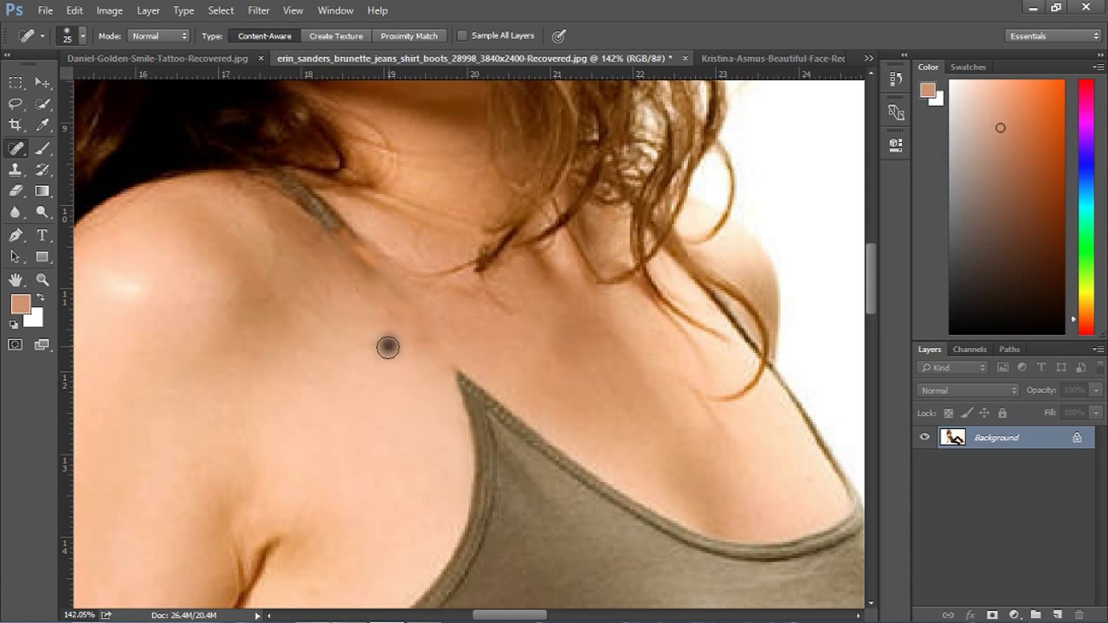
pyautogui.moveTo(387, 347)
pyautogui.mouseDown()
pyautogui.moveTo(395, 321)
pyautogui.moveTo(423, 316)
pyautogui.moveTo(468, 395)
pyautogui.moveTo(467, 386)
pyautogui.mouseUp()
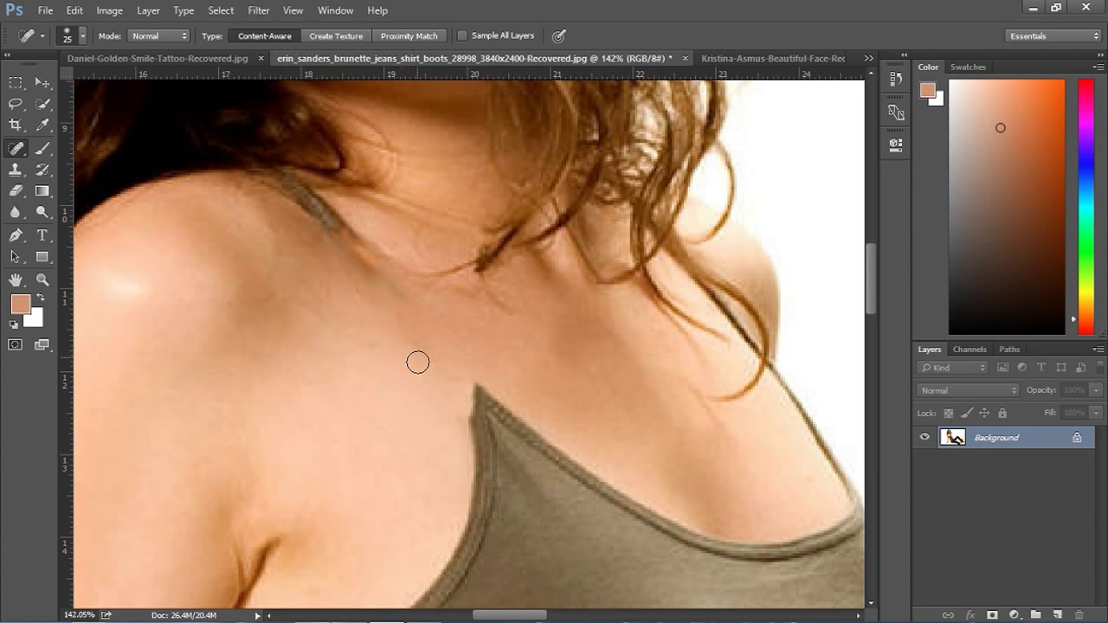
pyautogui.moveTo(418, 361)
pyautogui.mouseDown()
pyautogui.moveTo(366, 308)
pyautogui.moveTo(375, 277)
pyautogui.mouseUp()
pyautogui.scroll(-5, 448, 366)
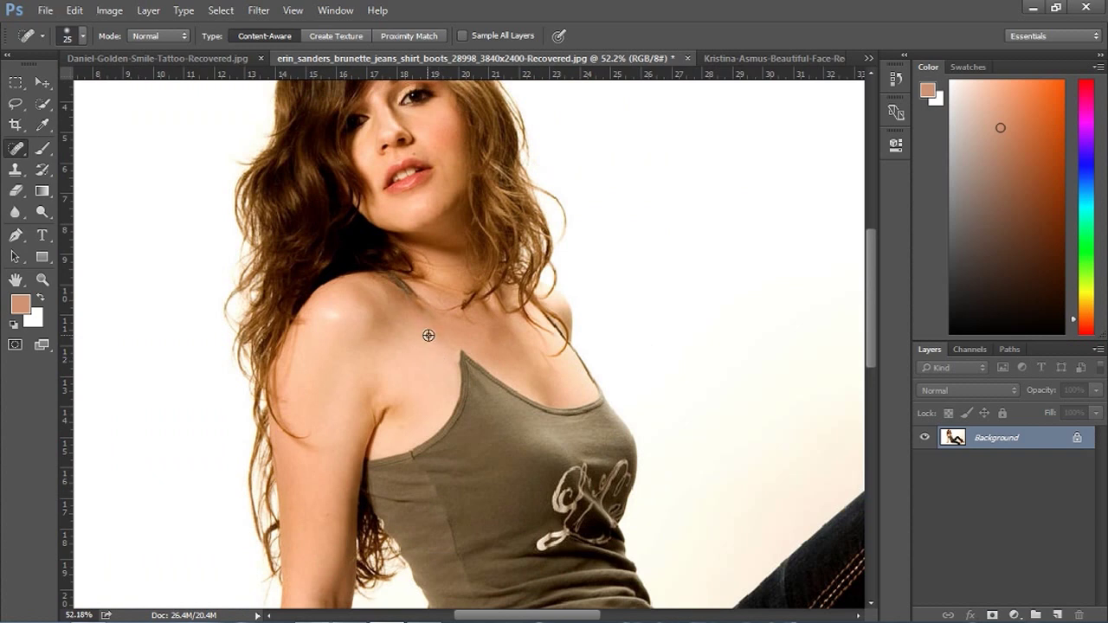
pyautogui.scroll(4, 425, 329)
pyautogui.moveTo(424, 295)
pyautogui.mouseDown()
pyautogui.moveTo(401, 278)
pyautogui.moveTo(482, 375)
pyautogui.moveTo(472, 372)
pyautogui.mouseUp()
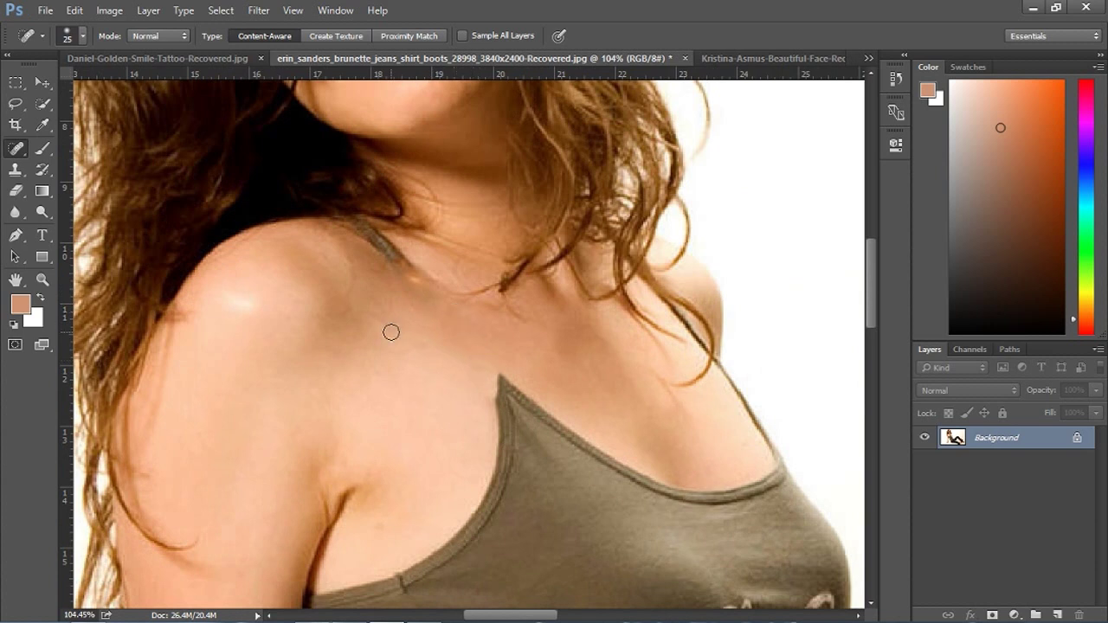
pyautogui.scroll(-6, 391, 332)
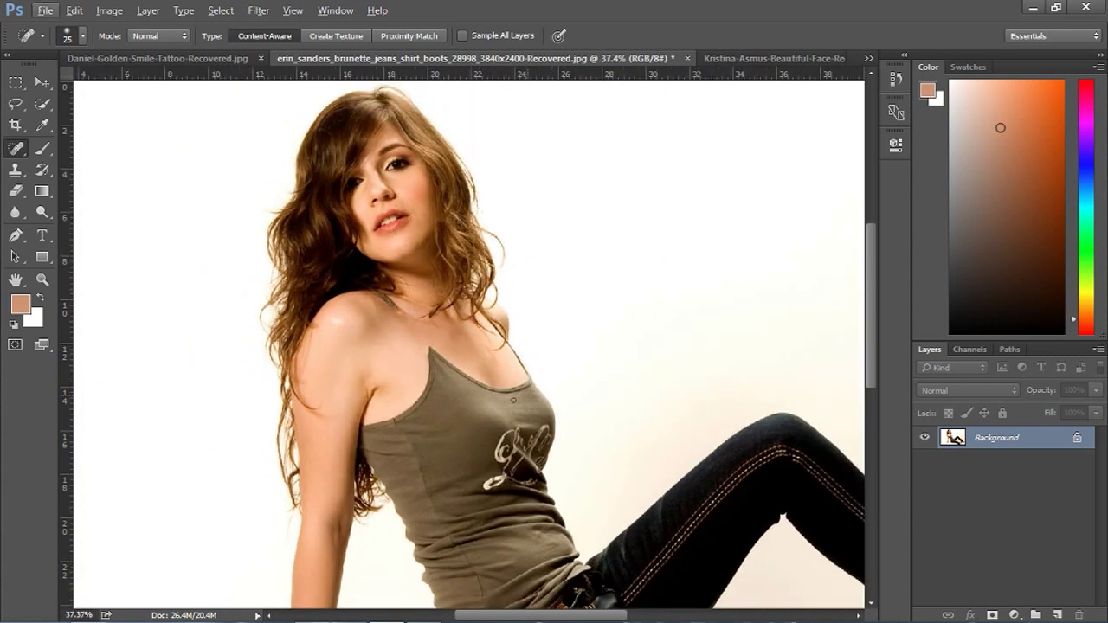
# Step: Switch to the blonde's tattoo photo, pan to the swirl shoulder tattoo, and duplicate Background
pyautogui.click(131, 59)
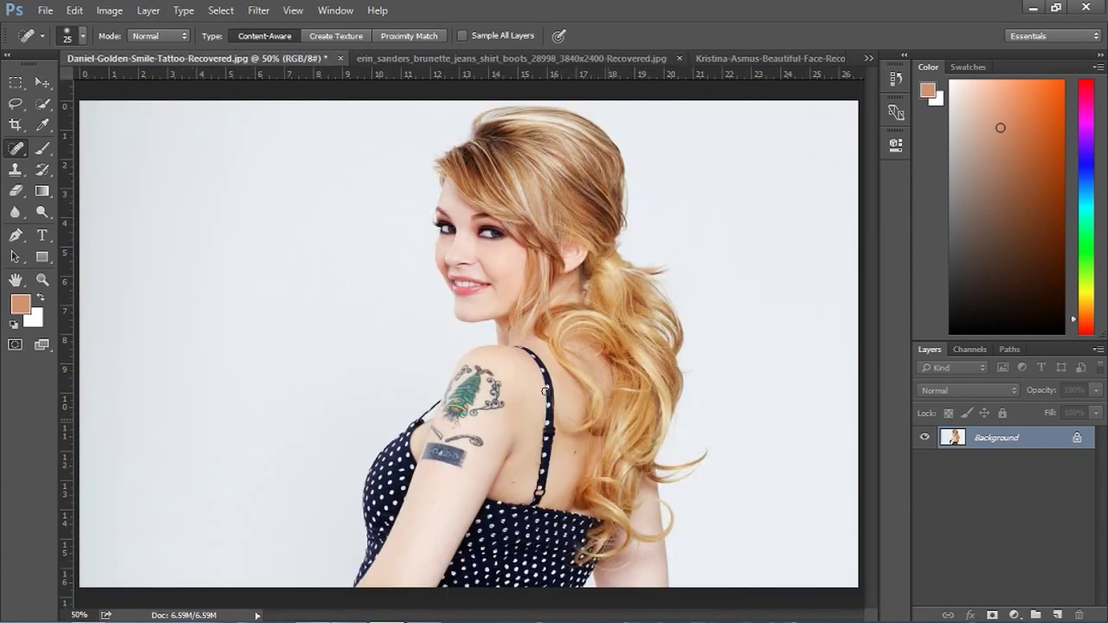
pyautogui.scroll(5, 274, 252)
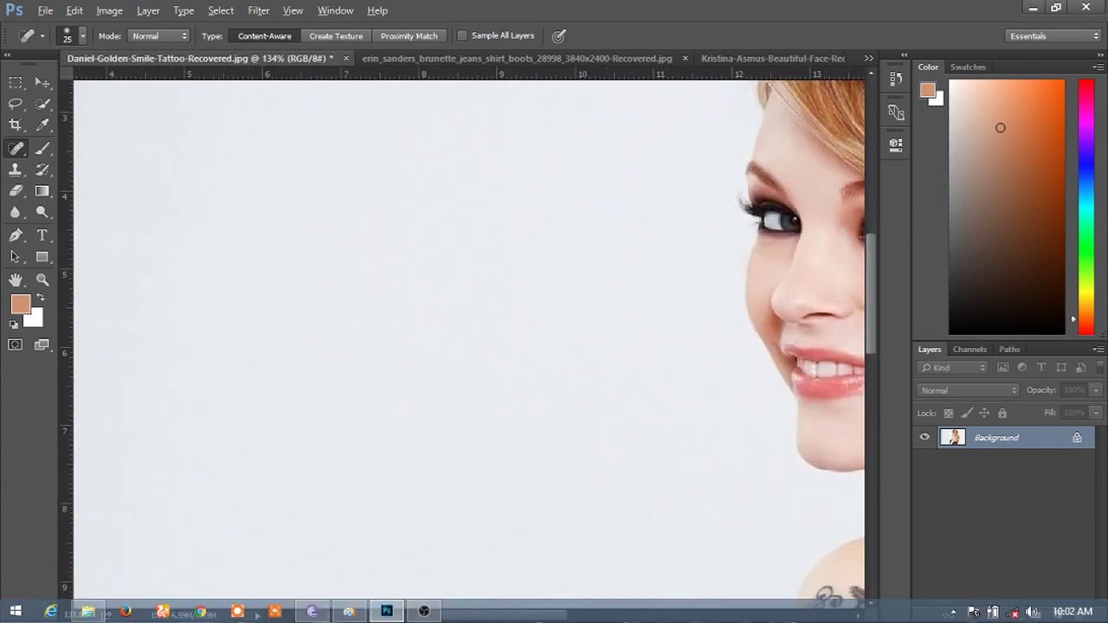
pyautogui.moveTo(660, 461); pyautogui.dragTo(212, 136)
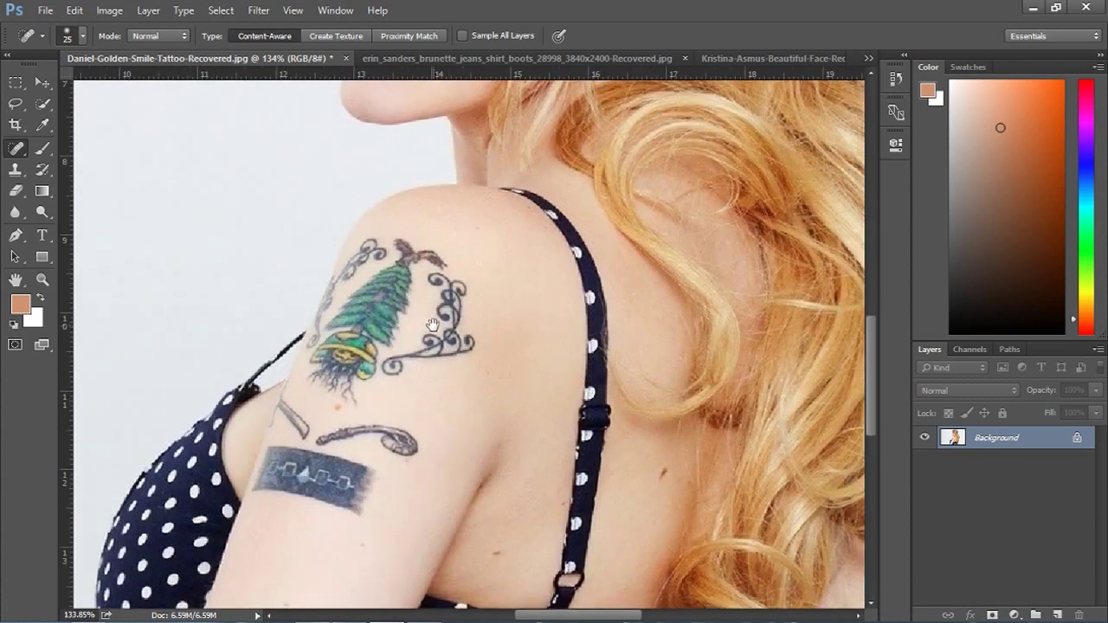
pyautogui.scroll(5, 450, 343)
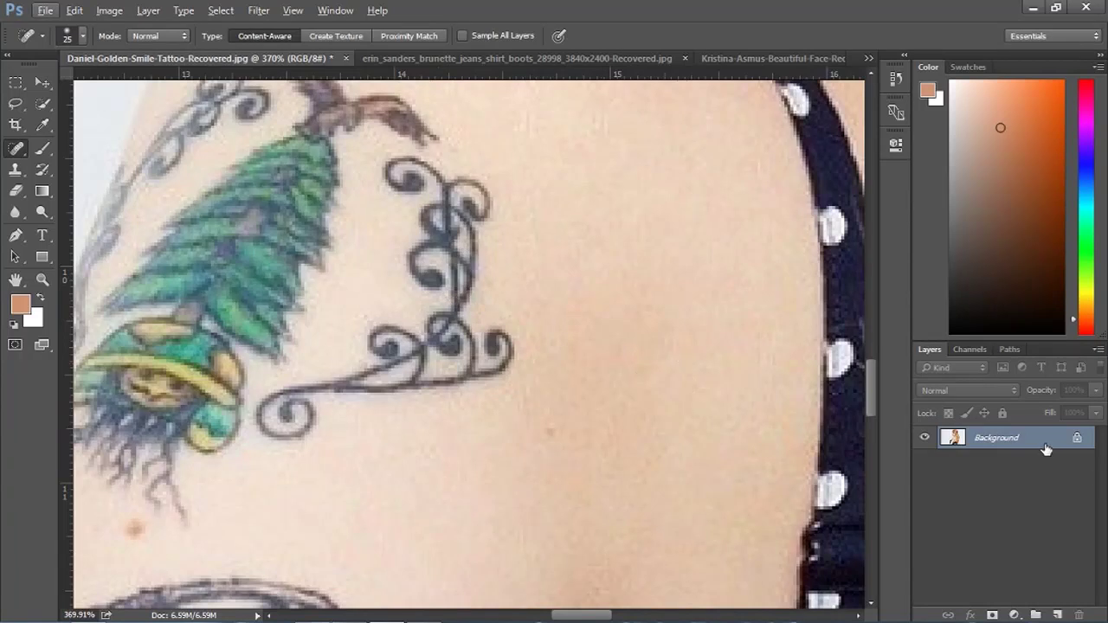
pyautogui.moveTo(1045, 448); pyautogui.dragTo(1057, 615)
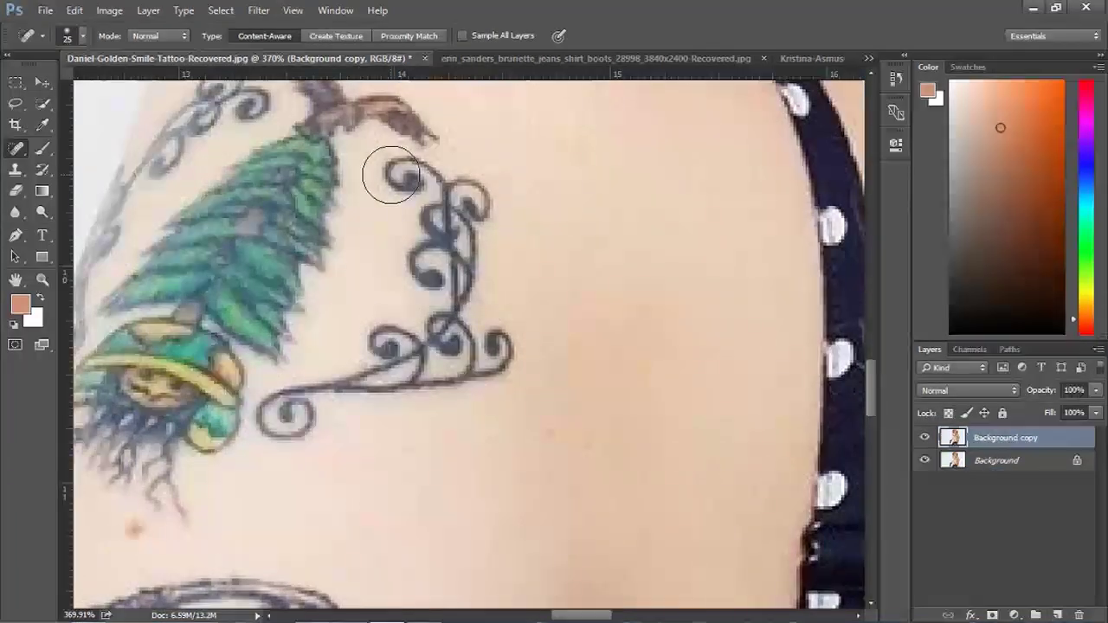
# Step: Paint over the swirl tattoo with the Spot Healing Brush, from its tip through the curls
pyautogui.moveTo(380, 177)
pyautogui.mouseDown()
pyautogui.moveTo(443, 202)
pyautogui.moveTo(460, 244)
pyautogui.moveTo(437, 275)
pyautogui.mouseUp()
pyautogui.moveTo(425, 229)
pyautogui.mouseDown()
pyautogui.moveTo(450, 221)
pyautogui.moveTo(396, 173)
pyautogui.moveTo(407, 173)
pyautogui.mouseUp()
pyautogui.moveTo(494, 188)
pyautogui.mouseDown()
pyautogui.moveTo(477, 193)
pyautogui.moveTo(459, 264)
pyautogui.moveTo(433, 256)
pyautogui.mouseUp()
pyautogui.moveTo(458, 228)
pyautogui.mouseDown()
pyautogui.moveTo(450, 352)
pyautogui.moveTo(456, 345)
pyautogui.moveTo(472, 376)
pyautogui.mouseUp()
pyautogui.moveTo(456, 337)
pyautogui.mouseDown()
pyautogui.moveTo(366, 320)
pyautogui.moveTo(302, 418)
pyautogui.moveTo(285, 419)
pyautogui.moveTo(294, 411)
pyautogui.mouseUp()
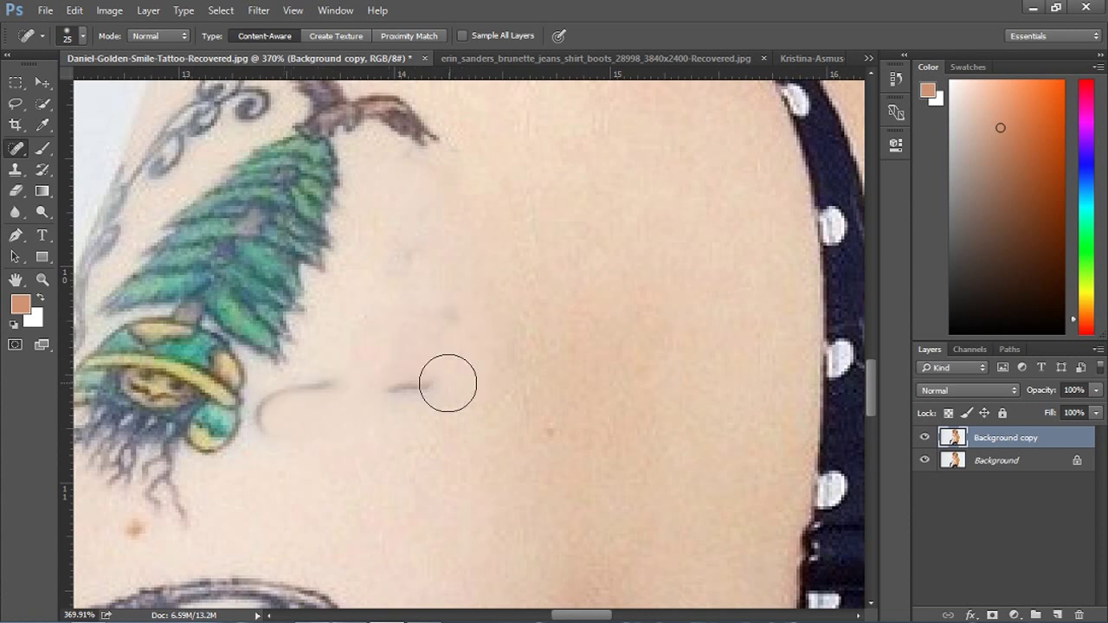
pyautogui.moveTo(366, 386)
pyautogui.mouseDown()
pyautogui.moveTo(276, 411)
pyautogui.moveTo(264, 454)
pyautogui.moveTo(373, 394)
pyautogui.moveTo(460, 364)
pyautogui.mouseUp()
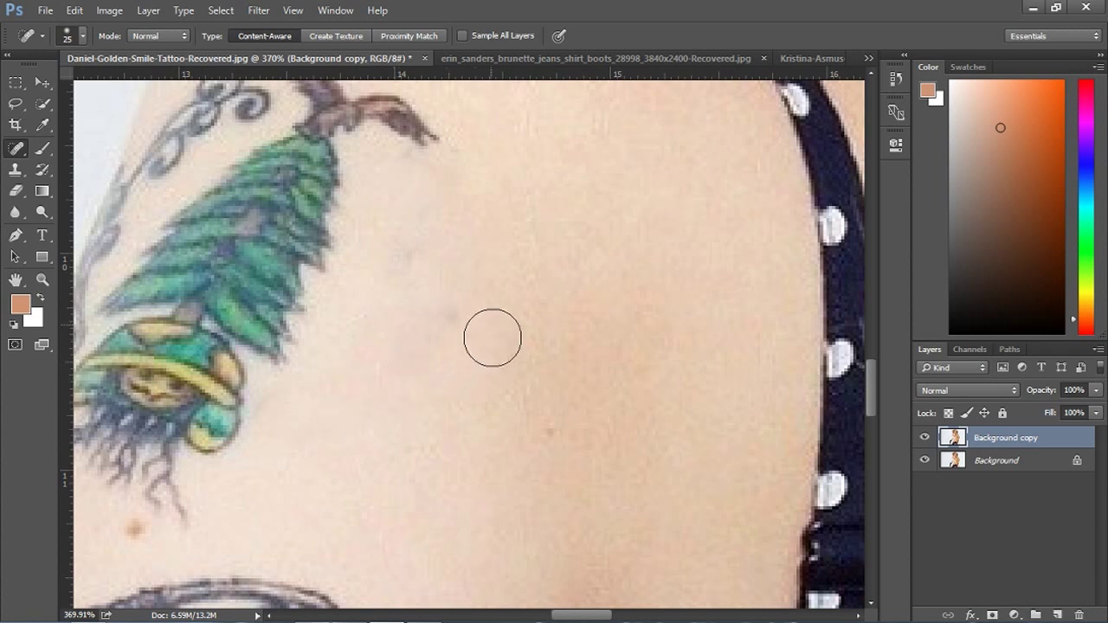
# Step: Heal the leftover swirl marks near the tree's branch tip and below the branch
pyautogui.scroll(-3, 500, 337)
pyautogui.scroll(3, 497, 300)
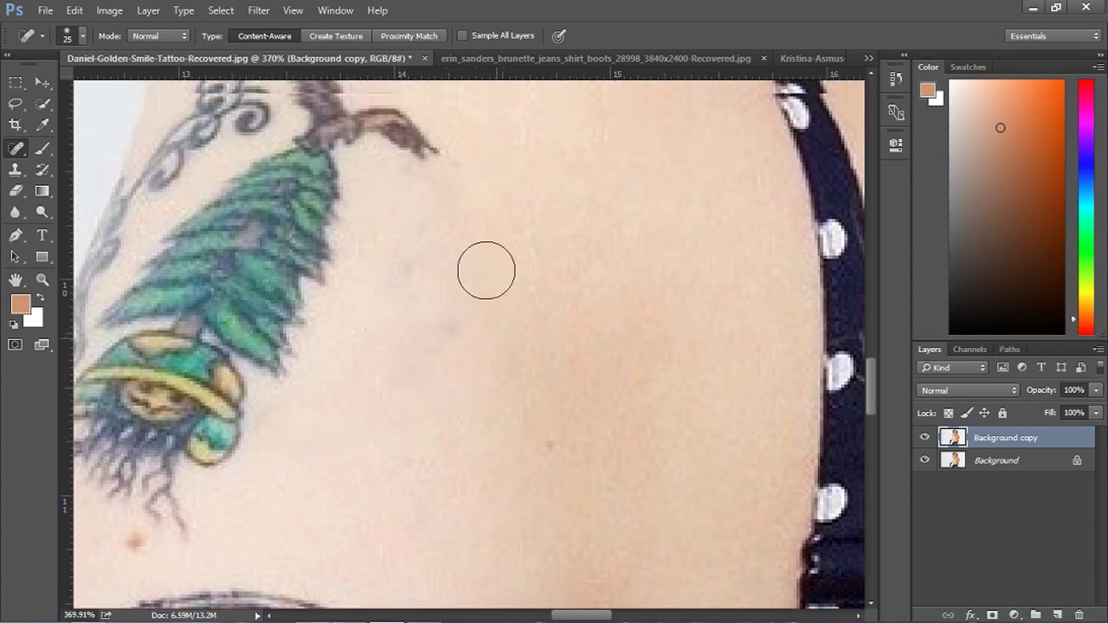
pyautogui.scroll(1, 486, 270)
pyautogui.click(464, 191)
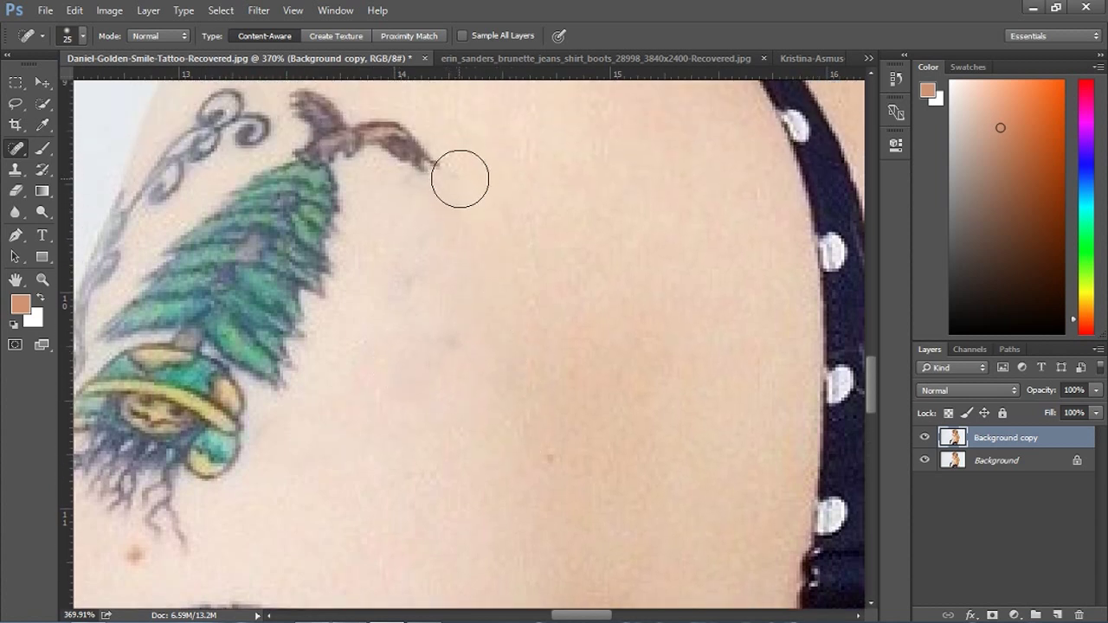
pyautogui.click(441, 346)
pyautogui.scroll(-5, 468, 325)
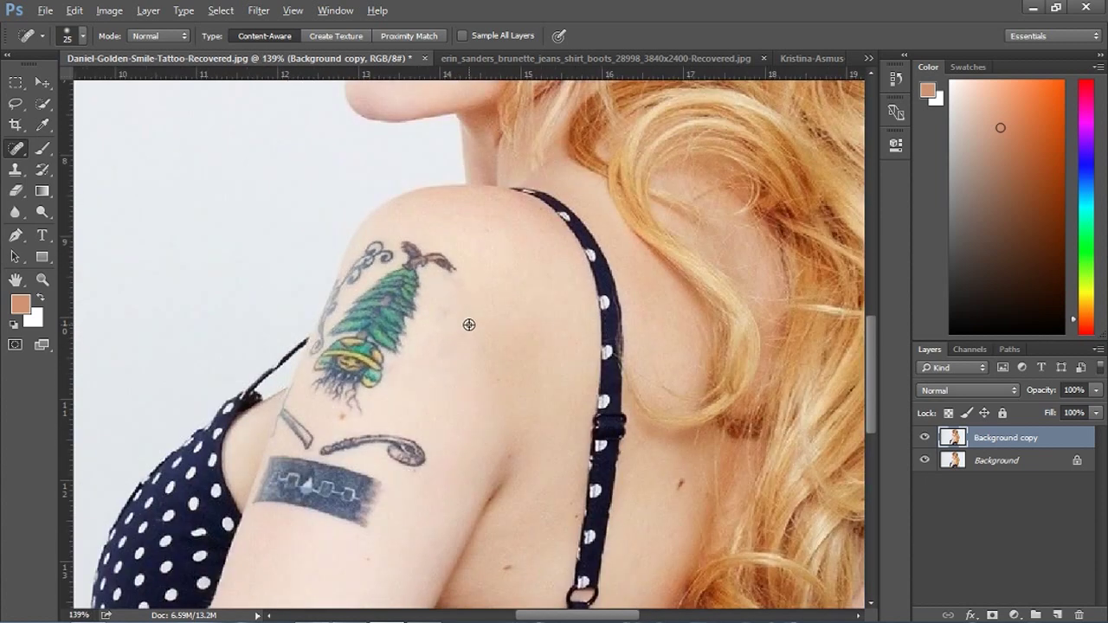
# Step: Toggle Background copy off and on to compare, leave it hidden, and select the Background layer
pyautogui.scroll(-4, 468, 325)
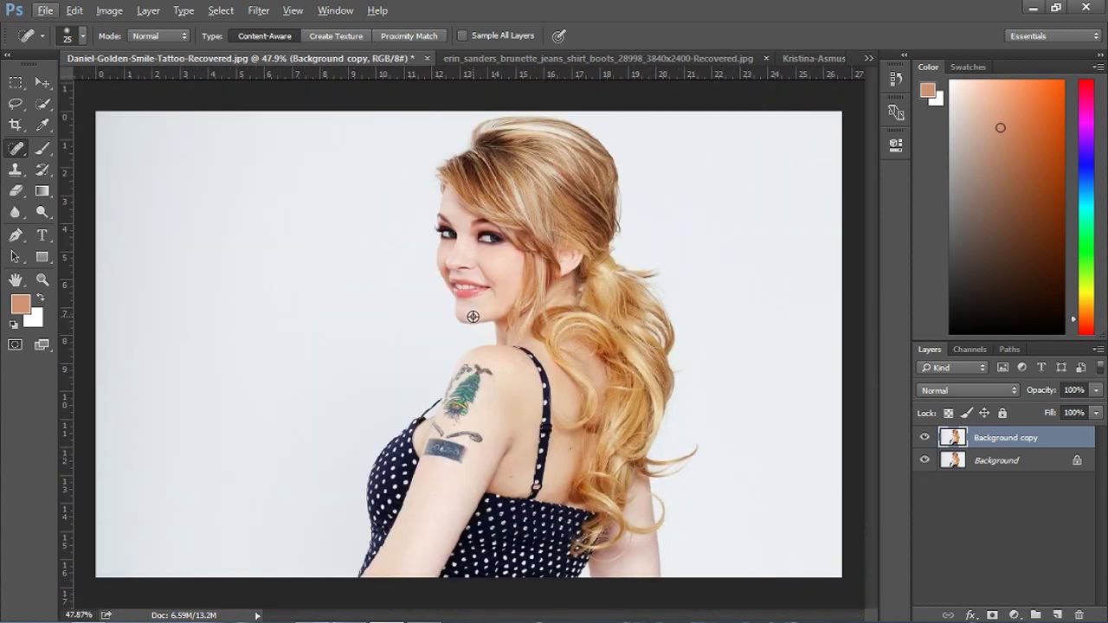
pyautogui.scroll(2, 595, 401)
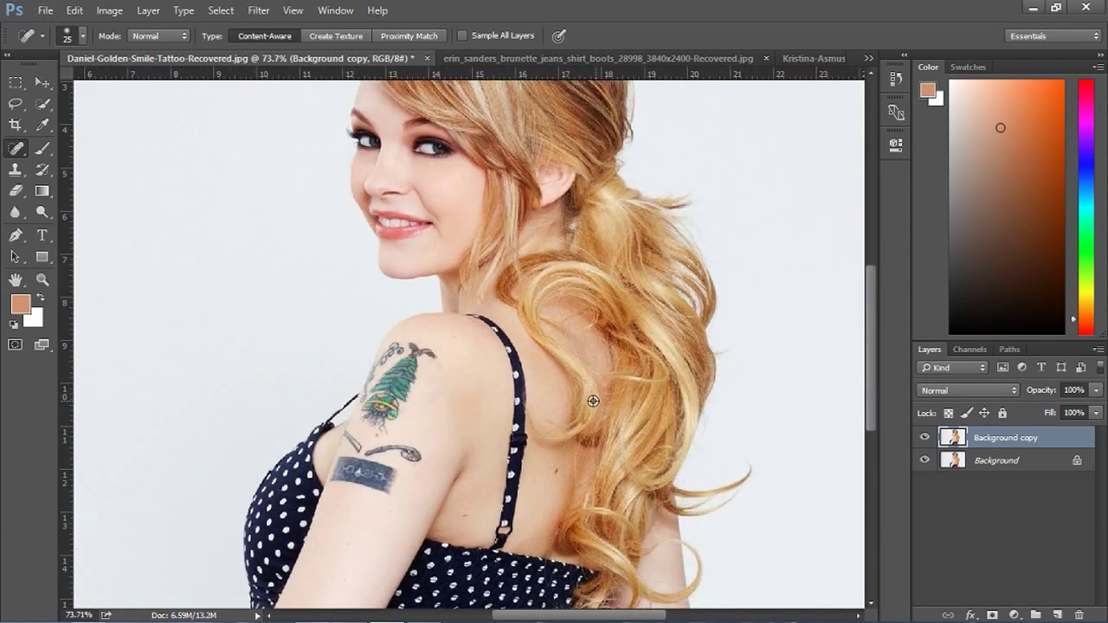
pyautogui.scroll(-3, 432, 404)
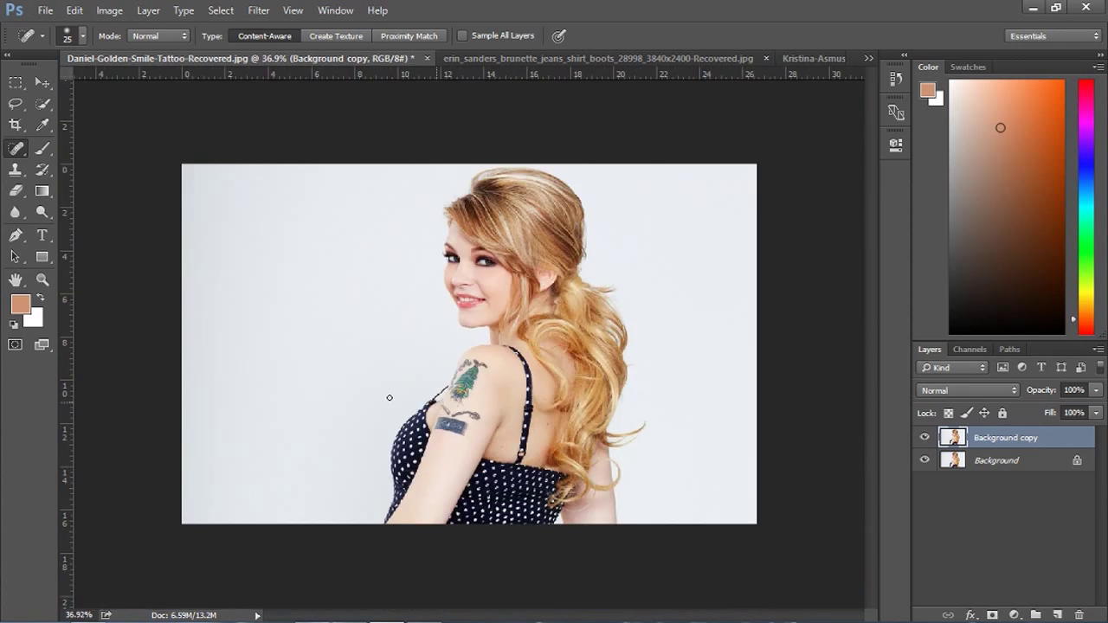
pyautogui.click(924, 440)
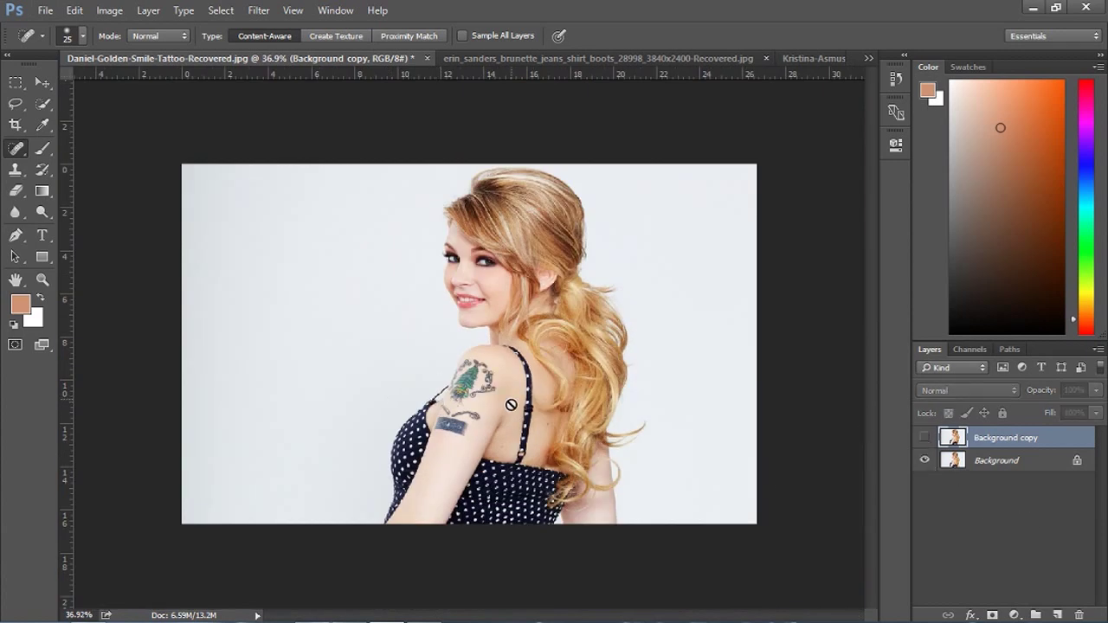
pyautogui.click(925, 438)
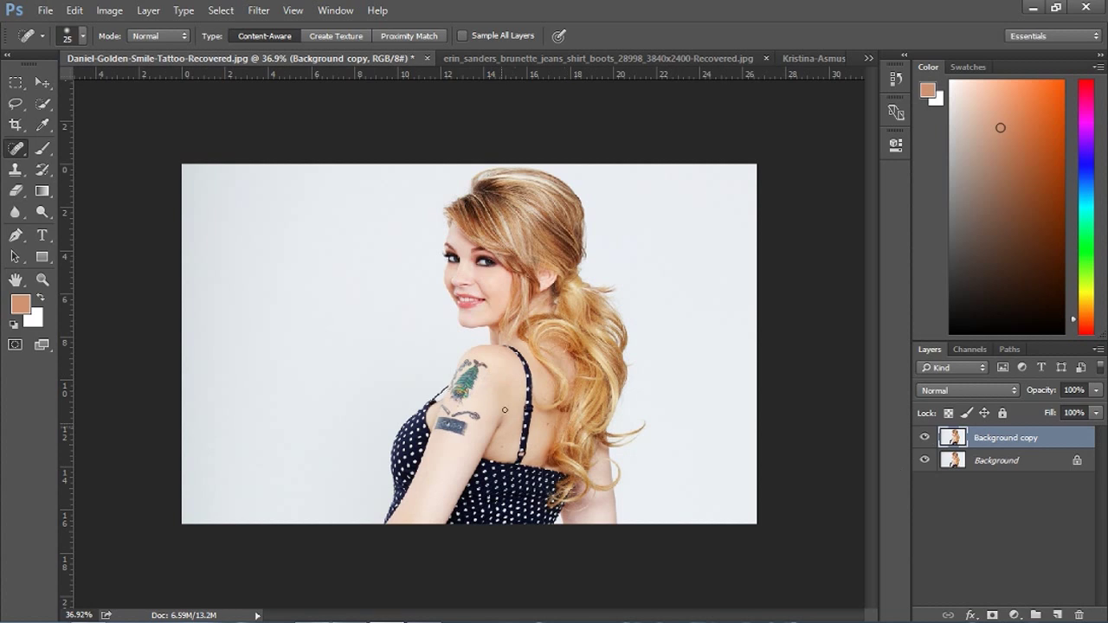
pyautogui.click(923, 441)
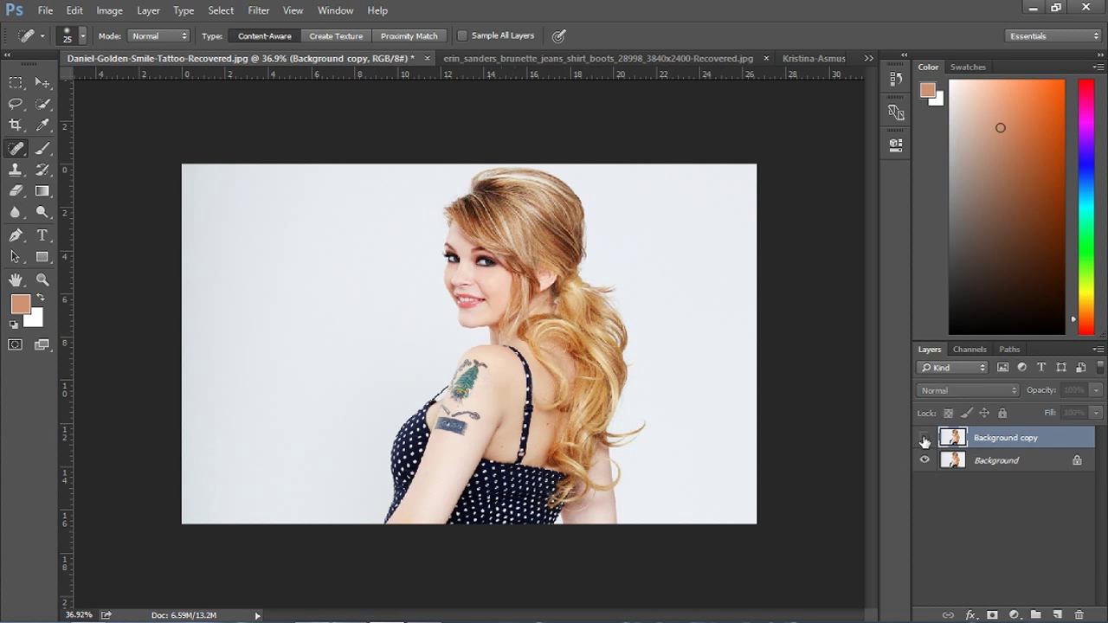
pyautogui.click(988, 468)
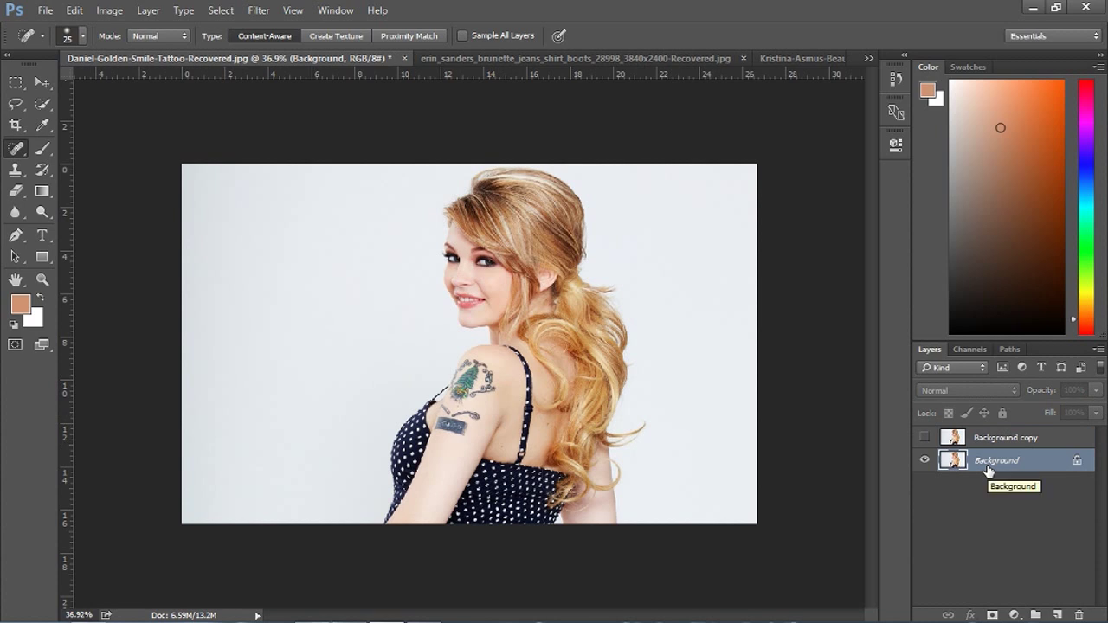